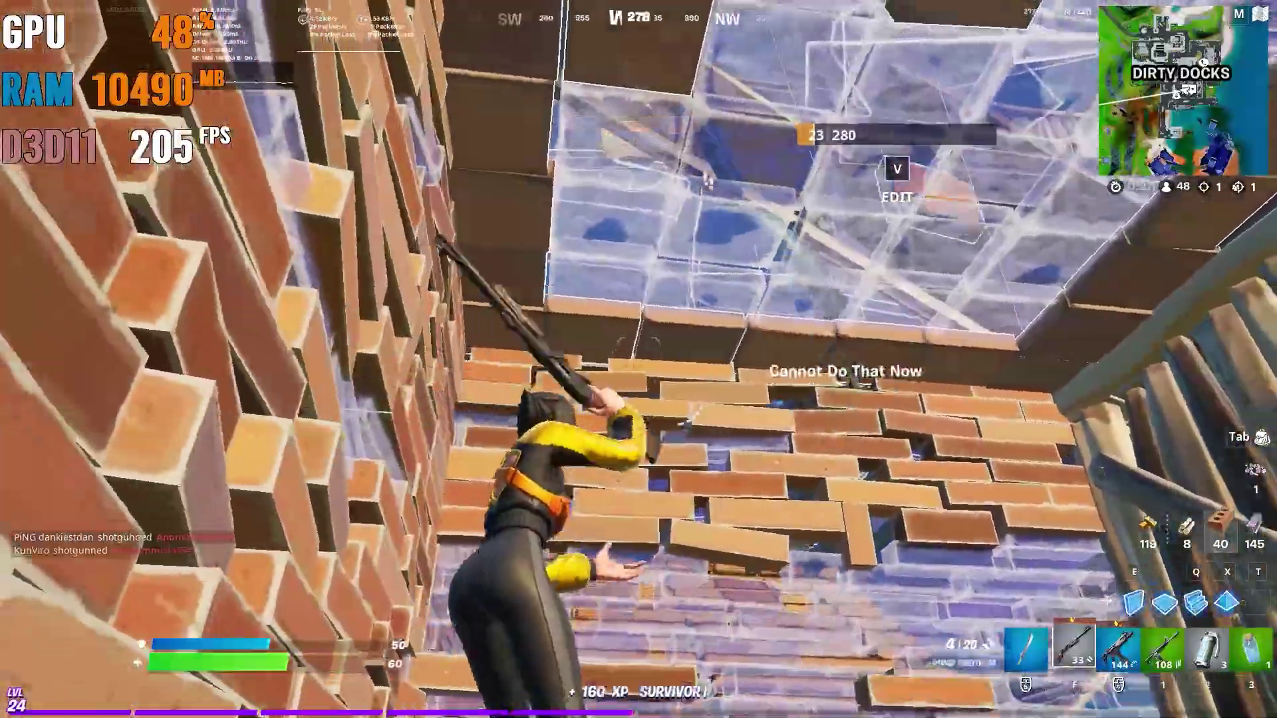
key(f)
key(space)
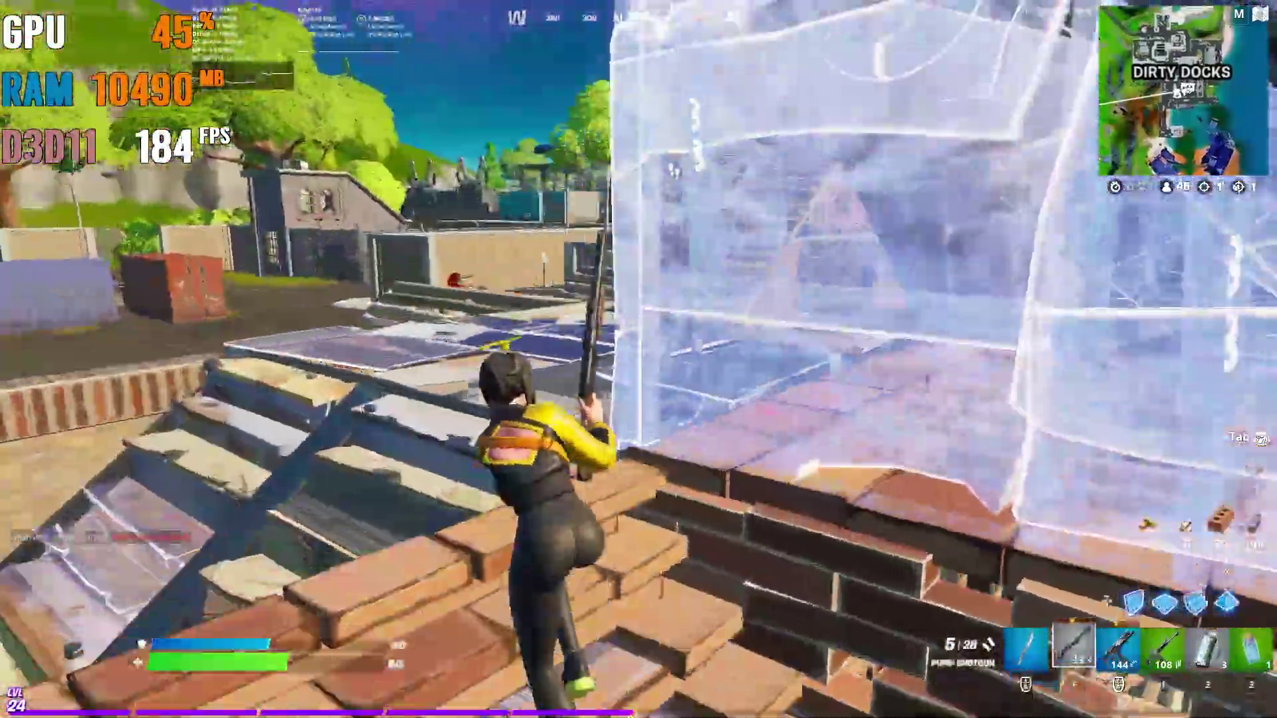
key(3)
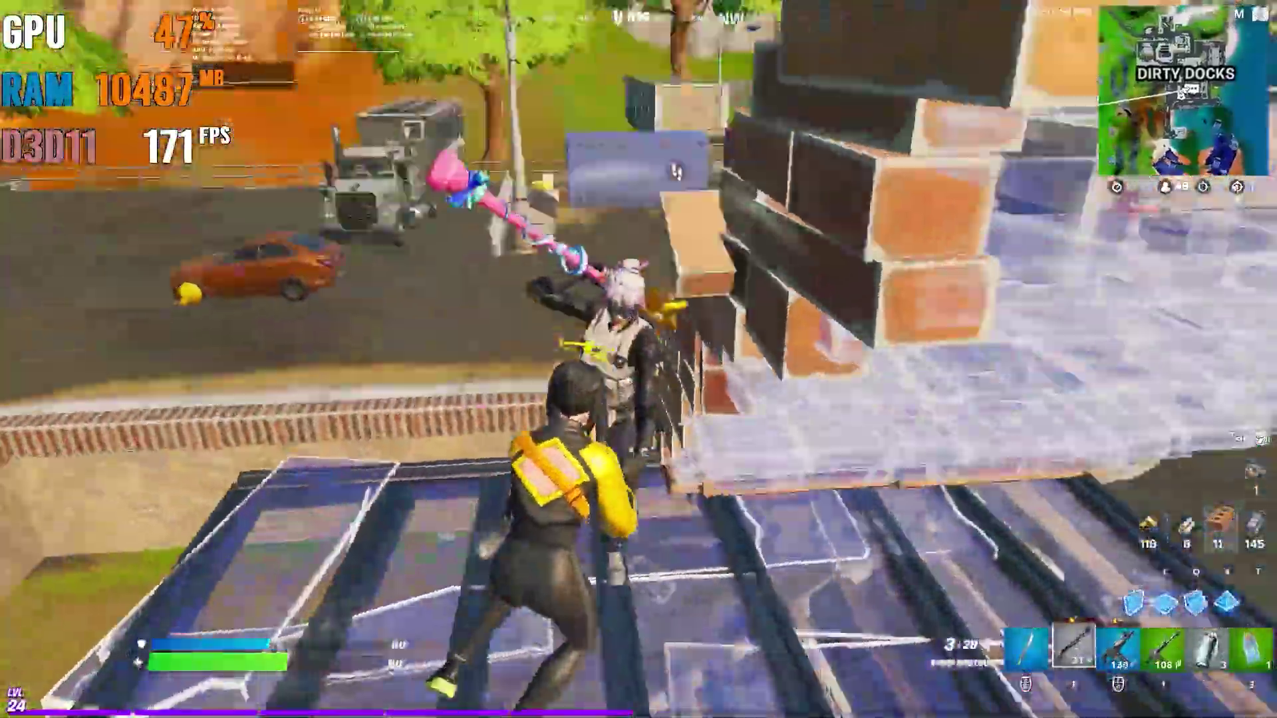
click(638, 360)
click(638, 359)
key(f)
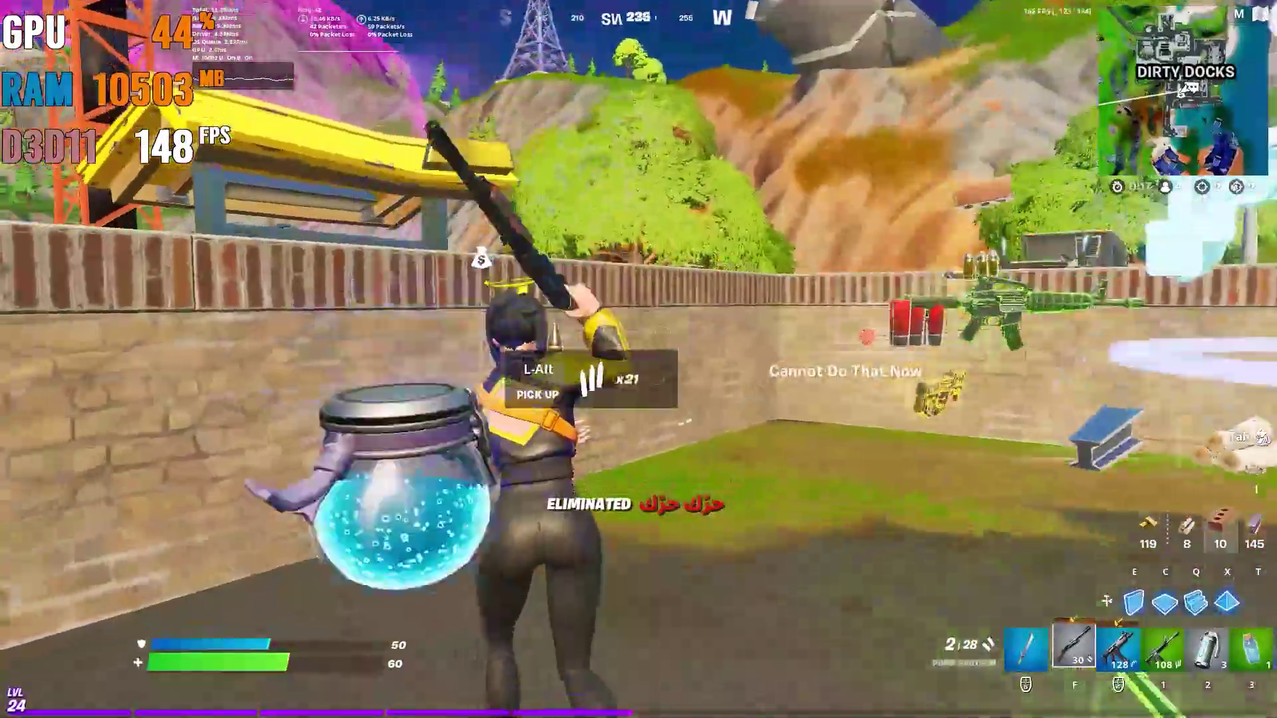
key(w)
scroll(638, 359, down, 1)
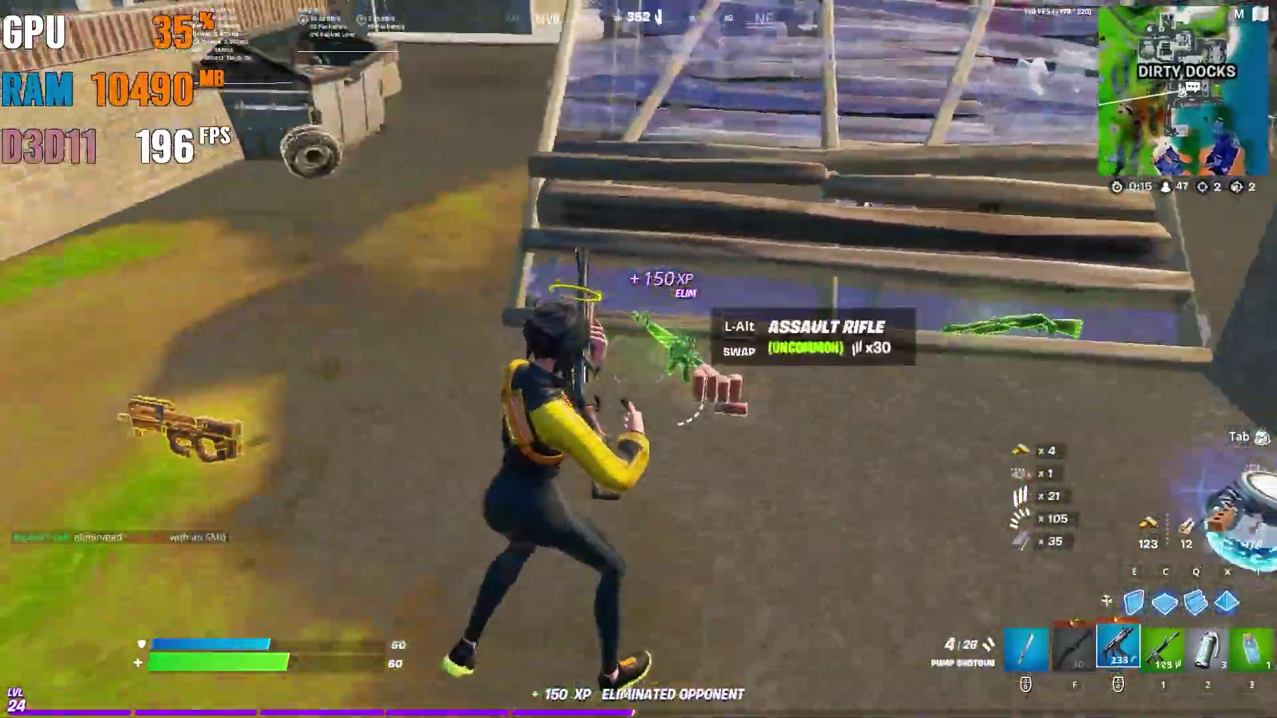
key(w)
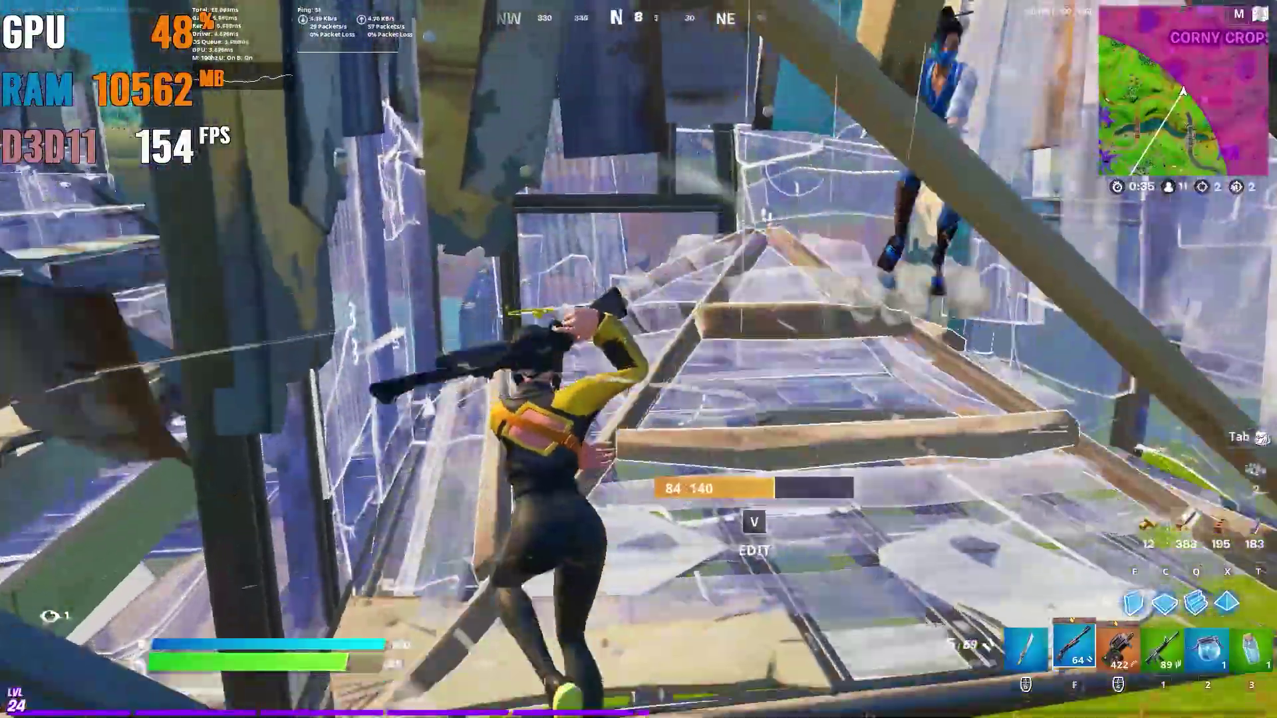
key(w)
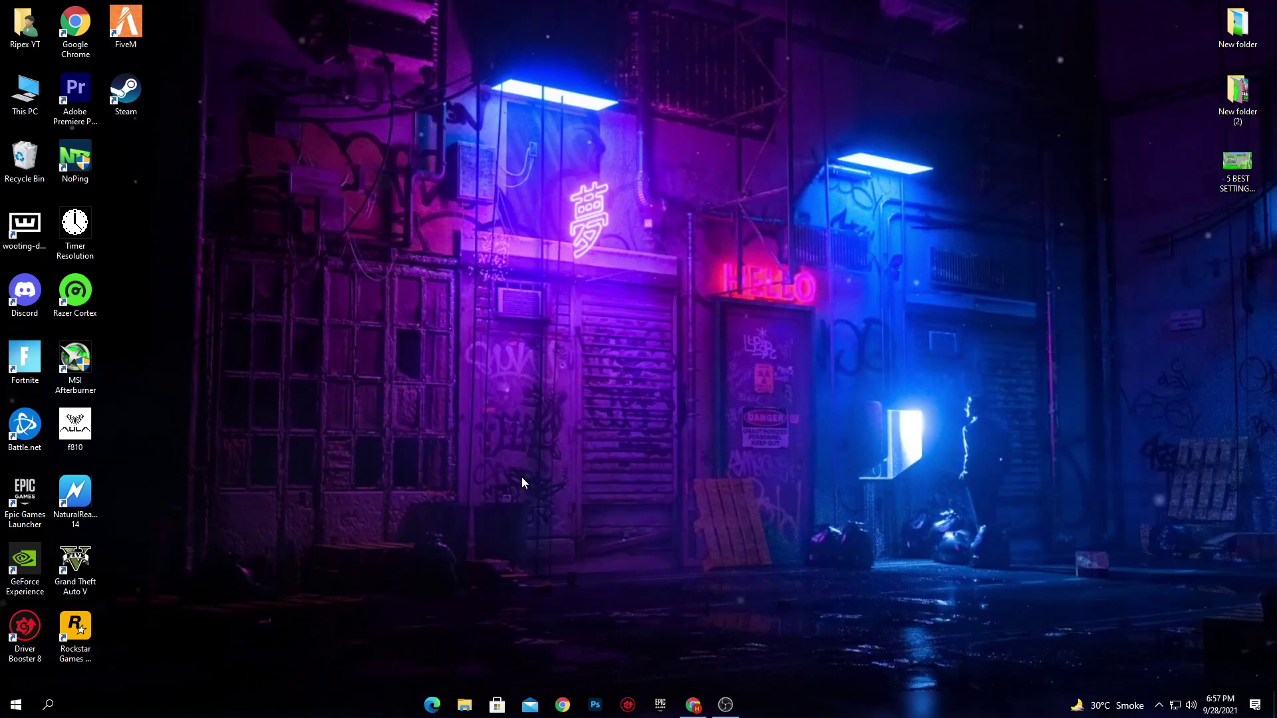
Switch to Google Chrome, search Google for nvidia drivers and open NVIDIA's Download Drivers page.
click(693, 706)
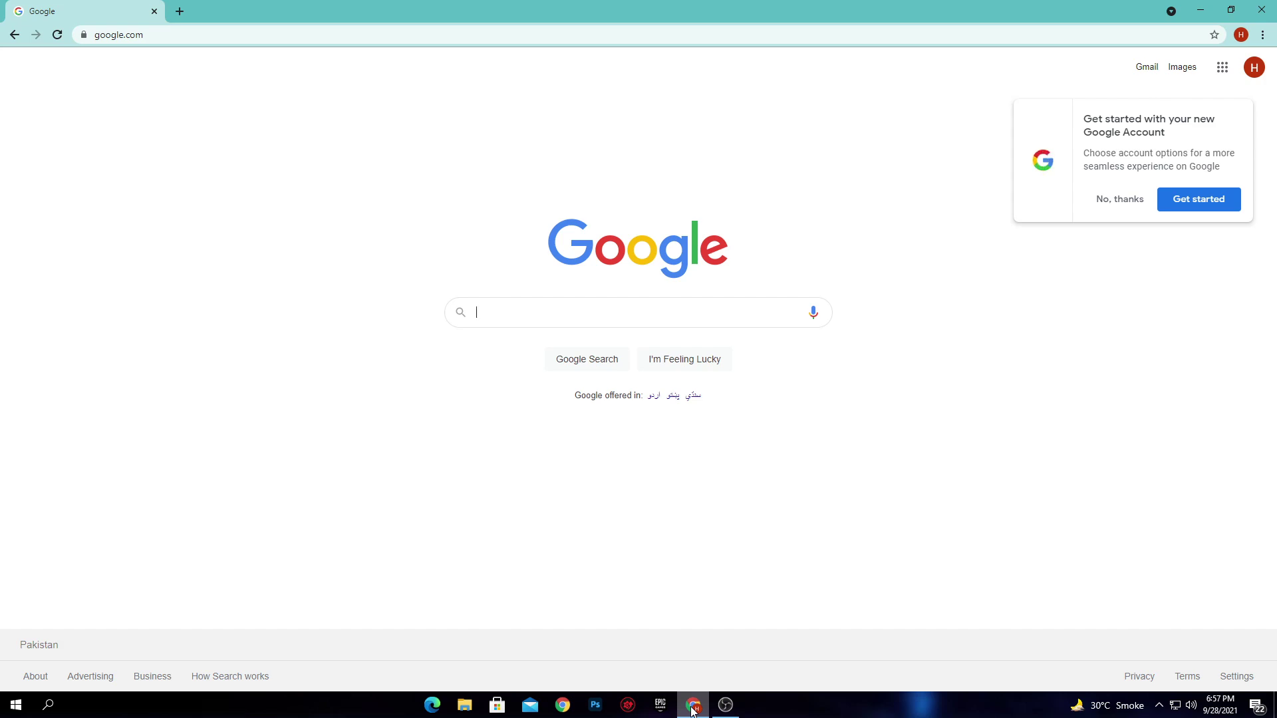
text(NVIDIA)
key(Down)
key(Return)
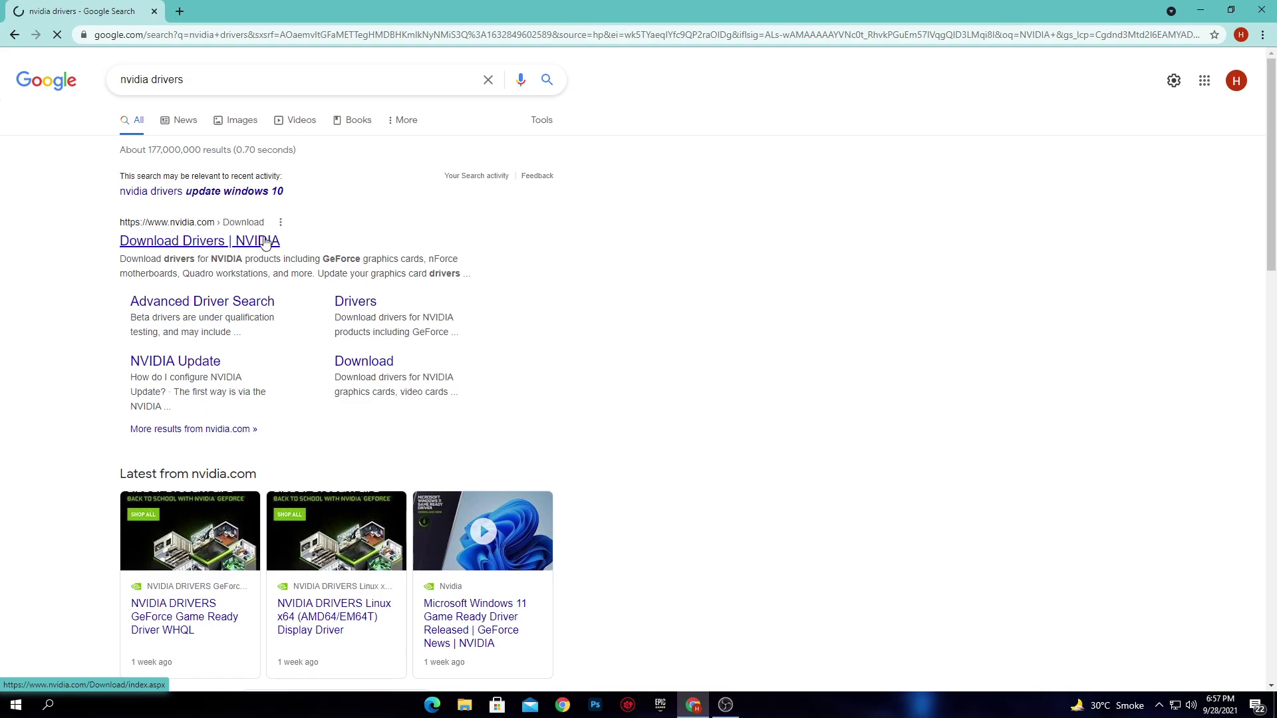
click(191, 243)
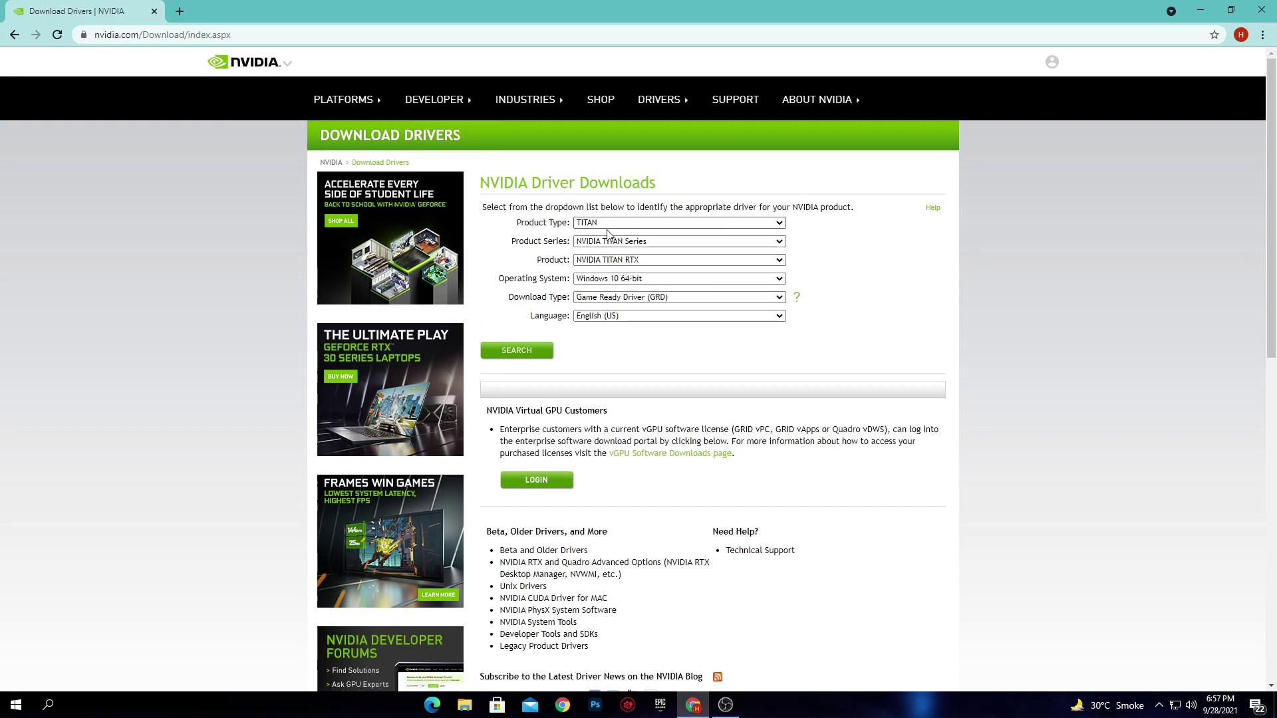
Choose GeForce as the product type, GeForce 16 Series as the series and GeForce GTX 1650 SUPER as the product.
click(637, 223)
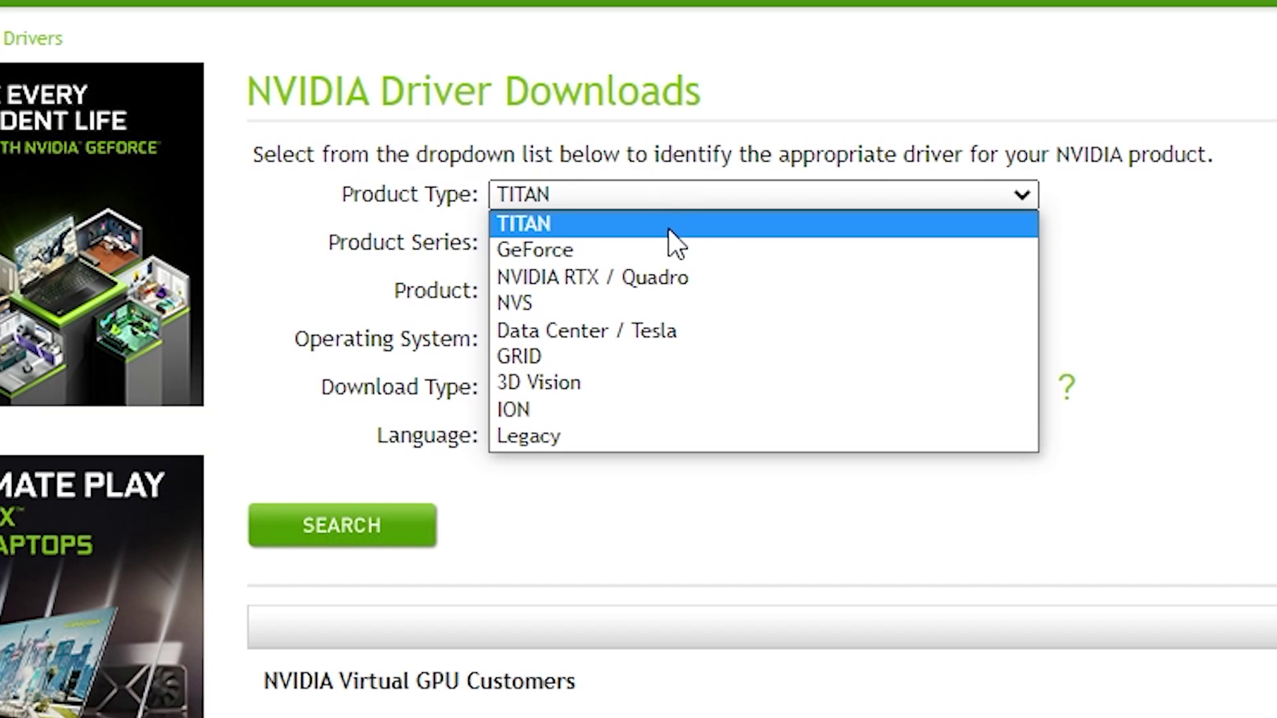
click(537, 251)
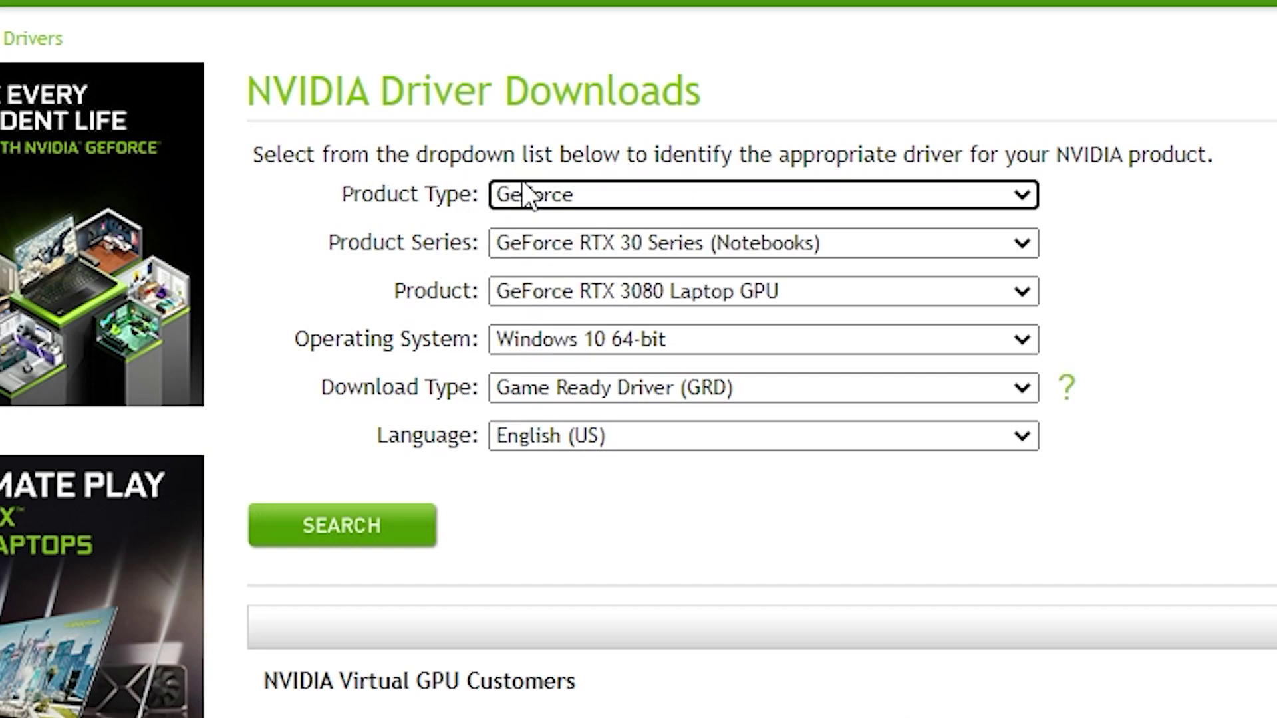
click(659, 249)
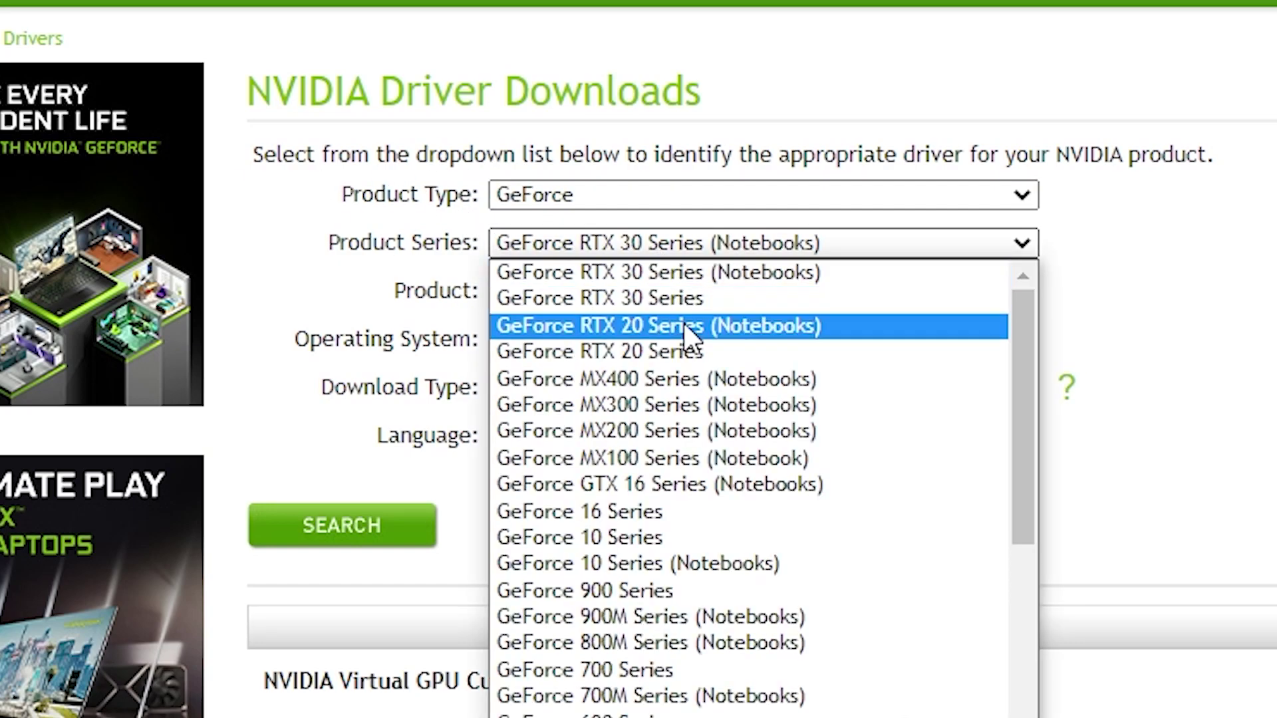
key(Escape)
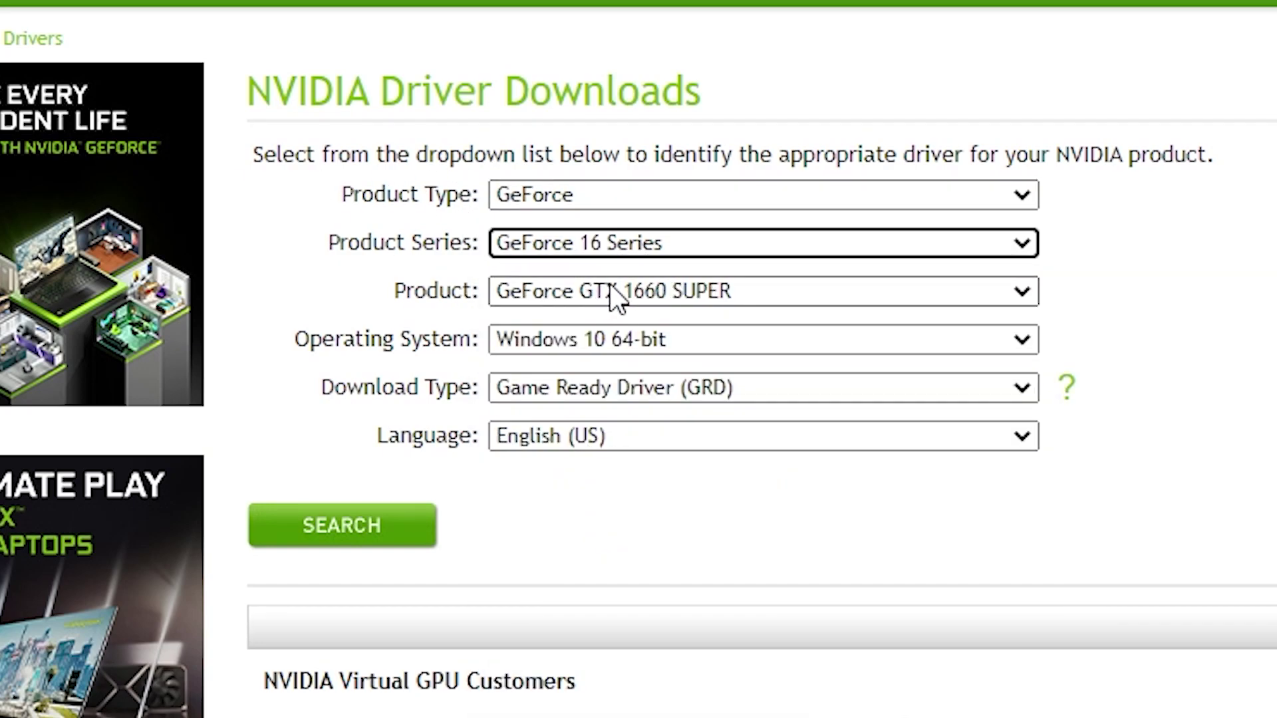
click(609, 285)
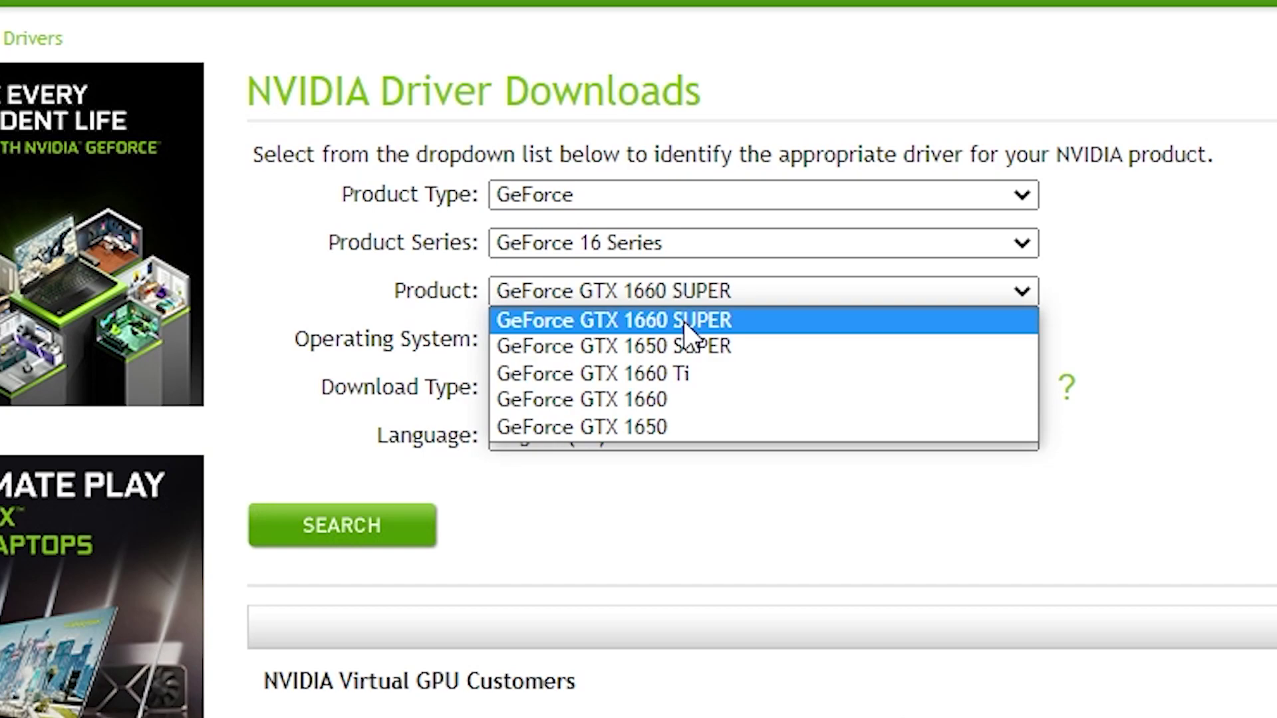
click(596, 346)
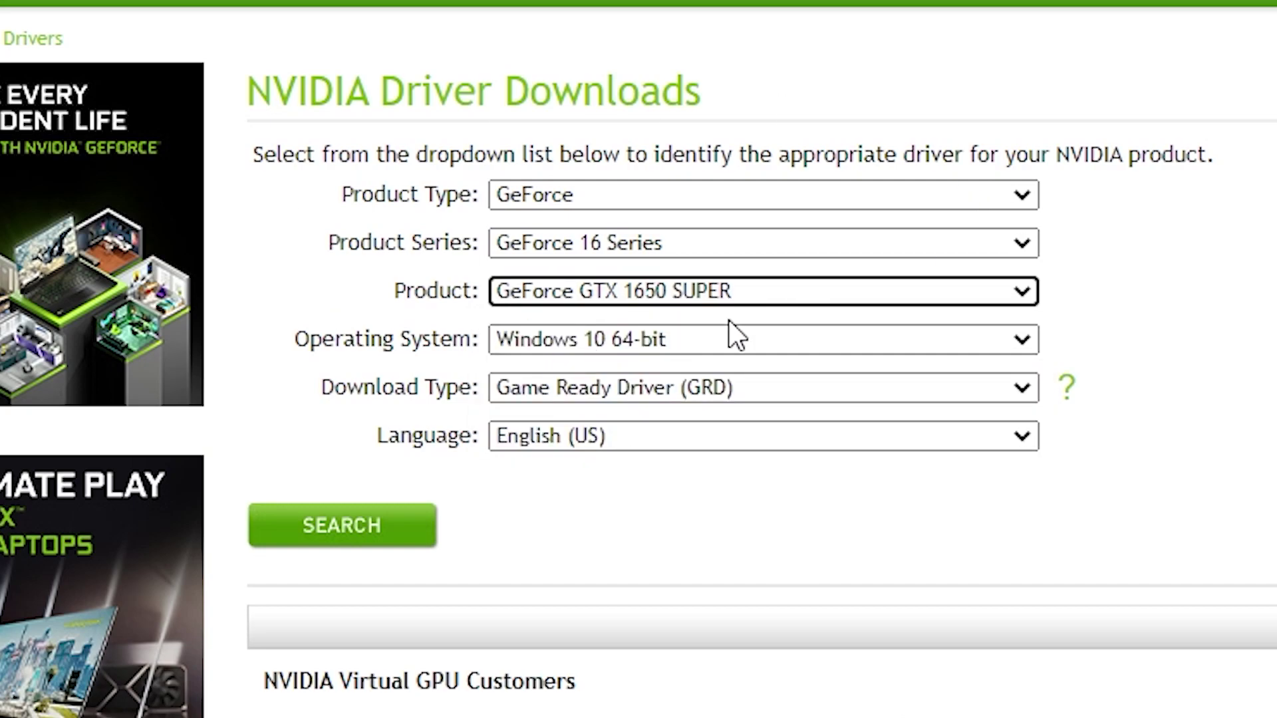
Choose Windows 10 64-bit and Game Ready Driver (GRD), and search for the matching NVIDIA driver.
click(658, 339)
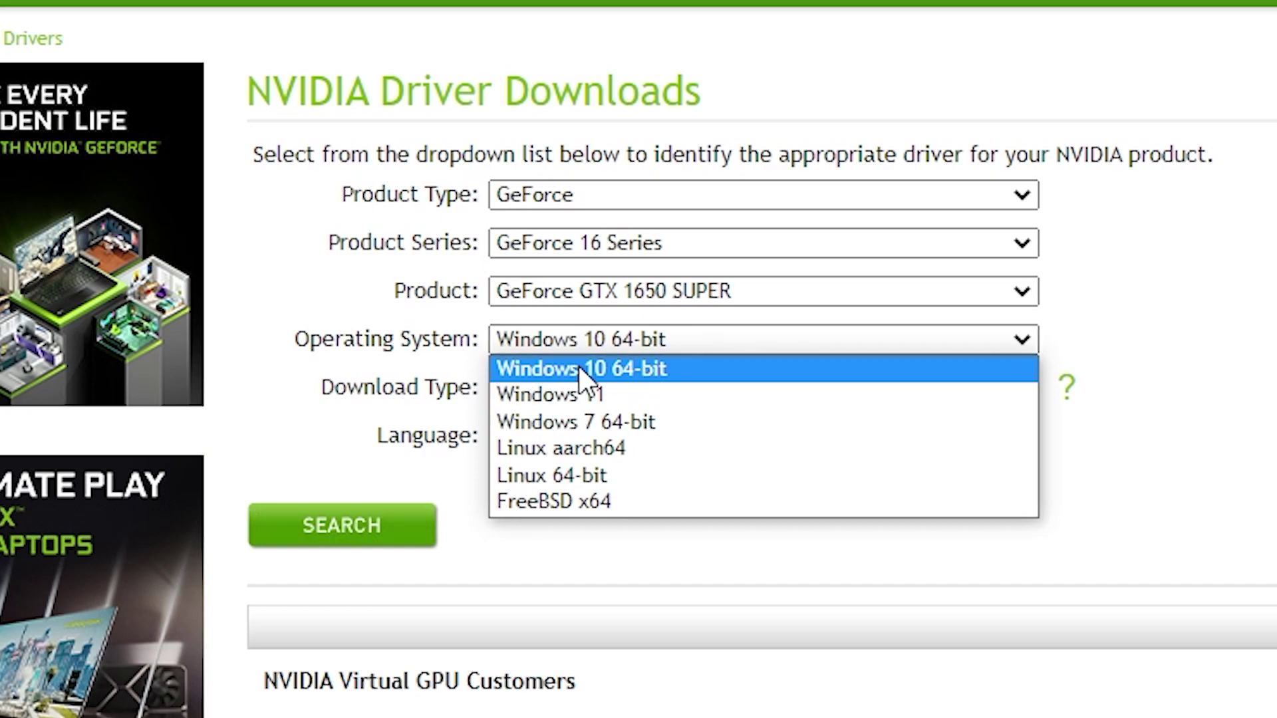
click(702, 364)
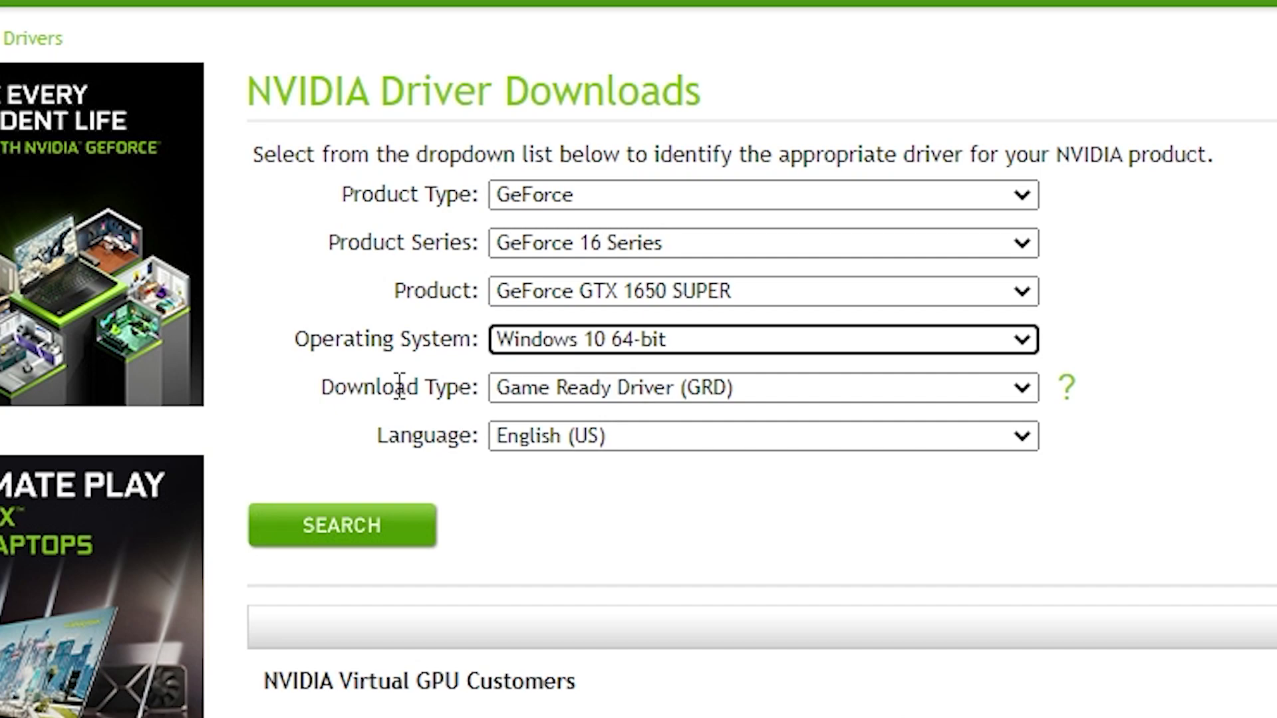
click(605, 389)
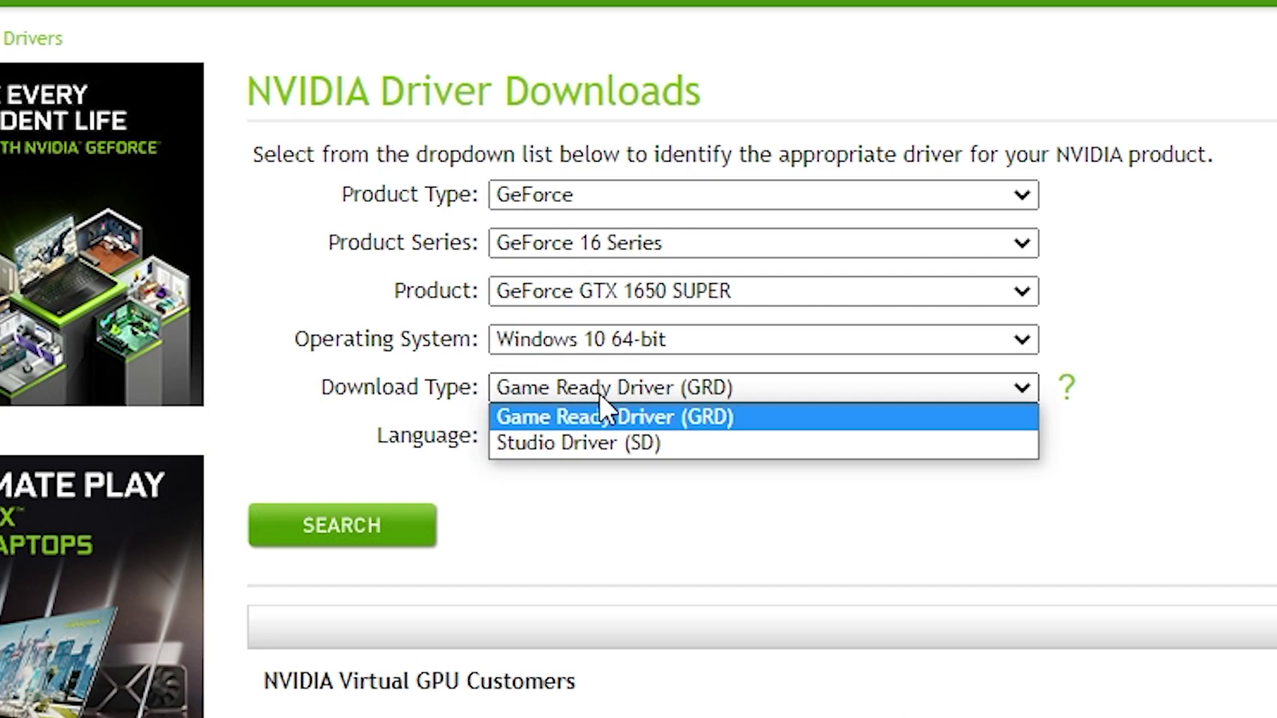
click(663, 417)
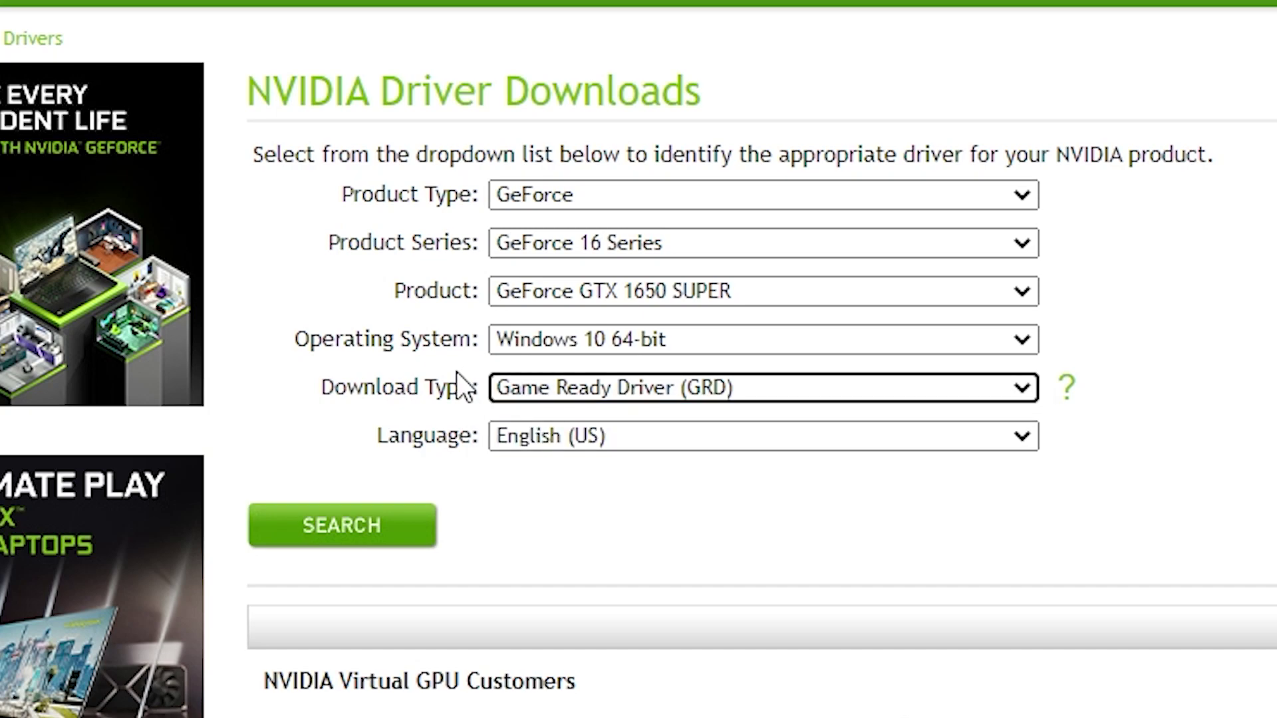
click(358, 539)
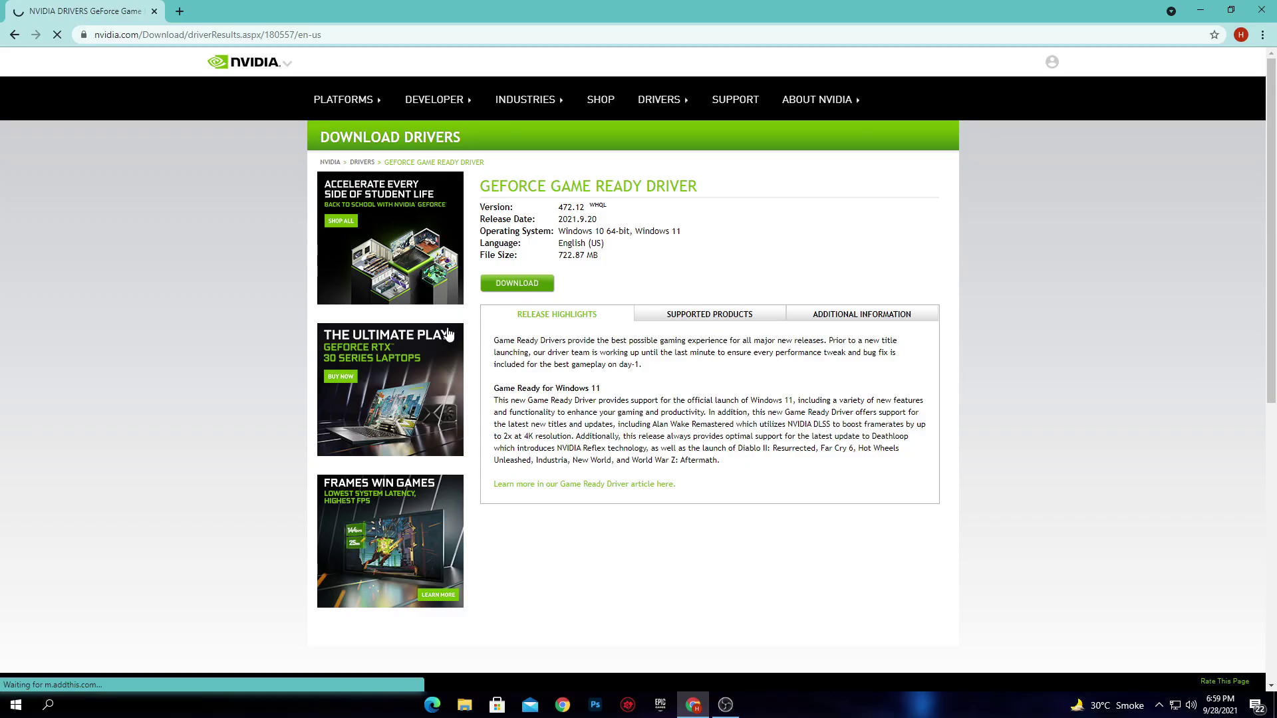
Search for amd drivers in a new browser tab and open the AMD Drivers and Support page.
click(180, 12)
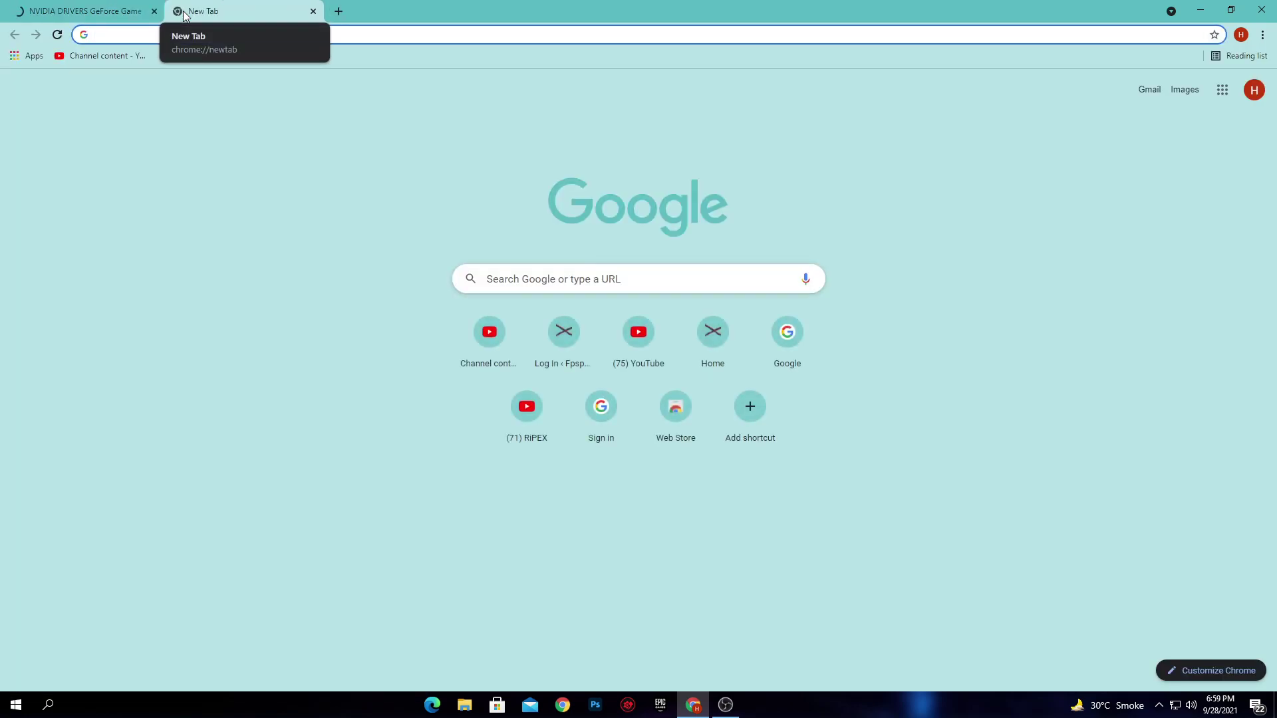
text(amd d)
key(Down)
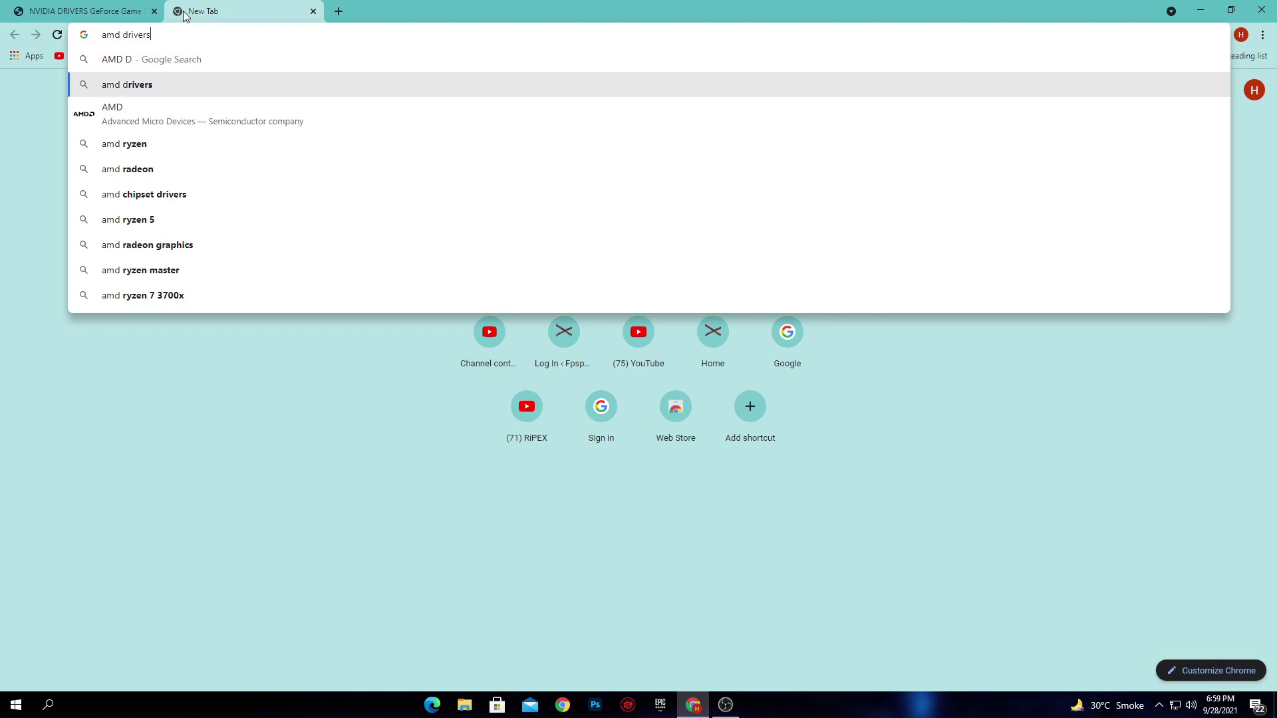
key(Return)
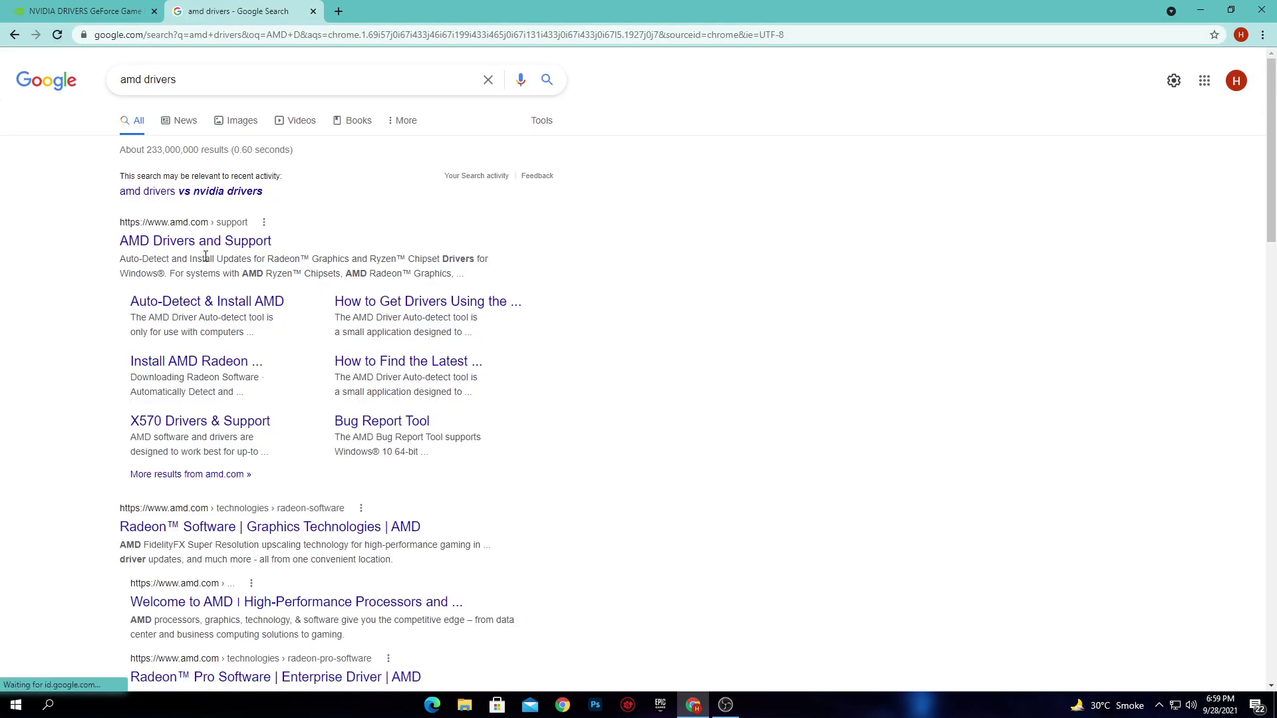
click(203, 246)
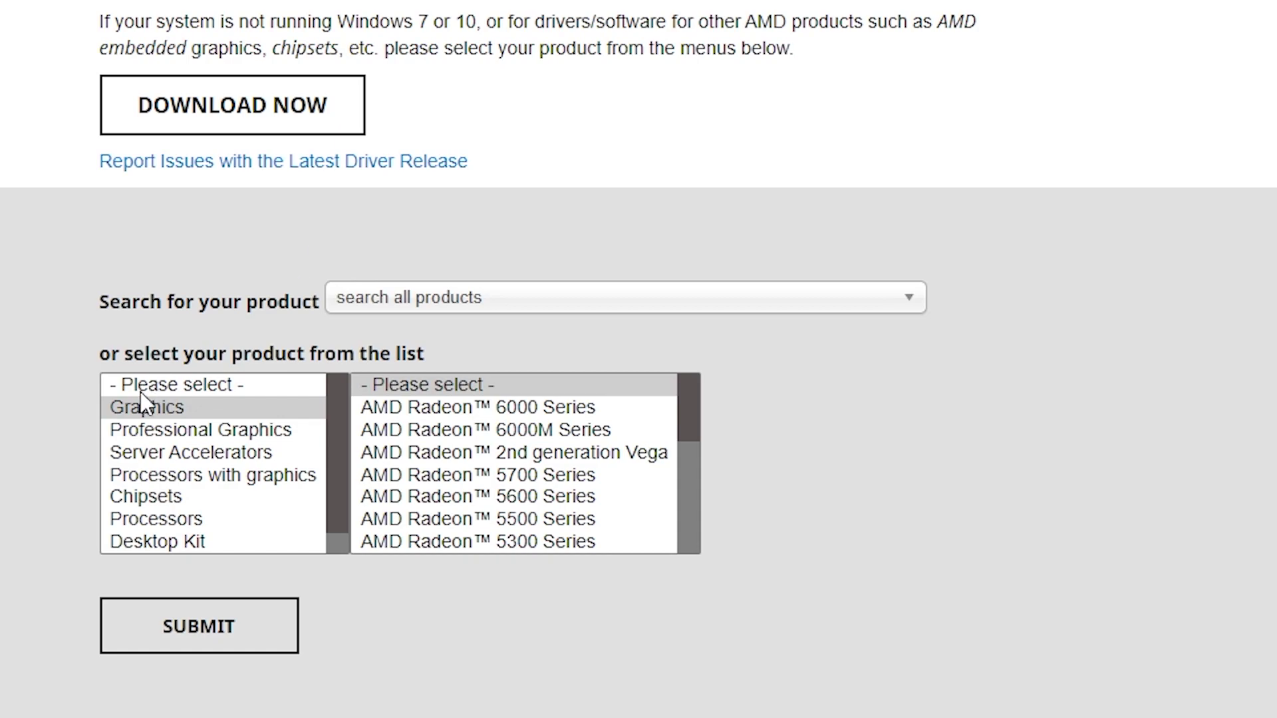
Select the Radeon RX 570 from the Radeon RX 500 Series within the Radeon 500 Series graphics products.
drag(691, 414, 667, 477)
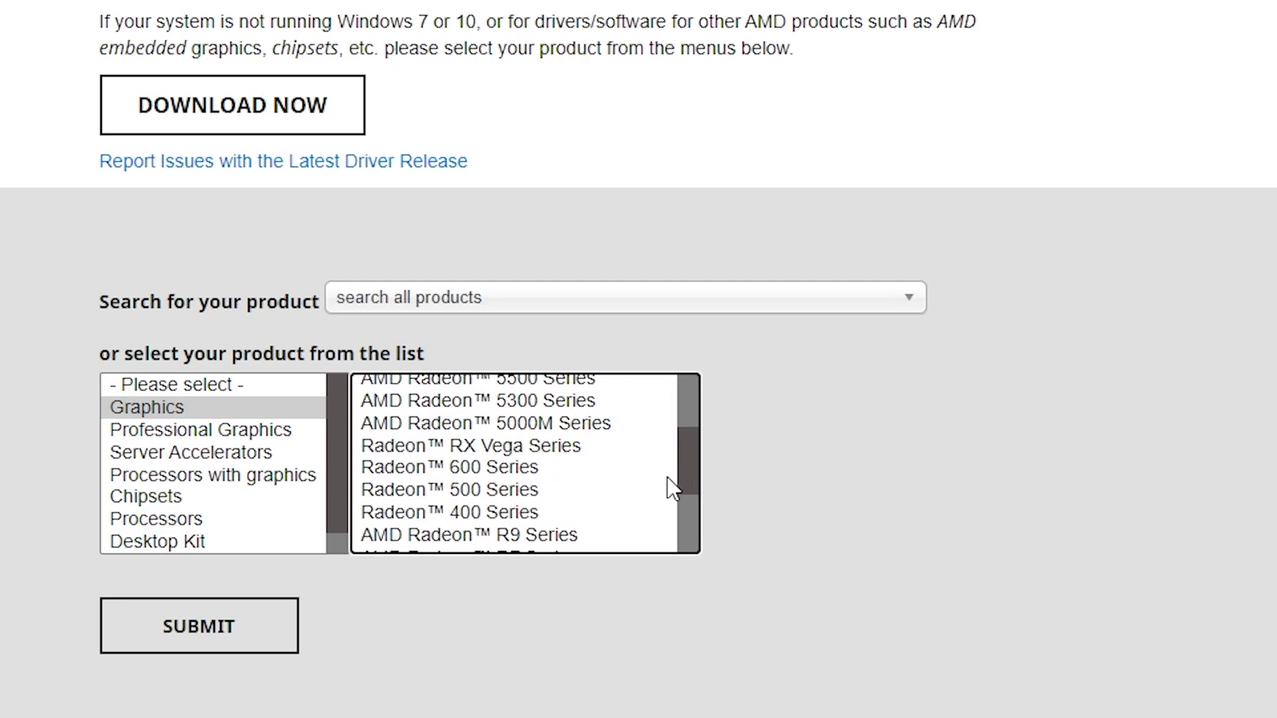
click(460, 490)
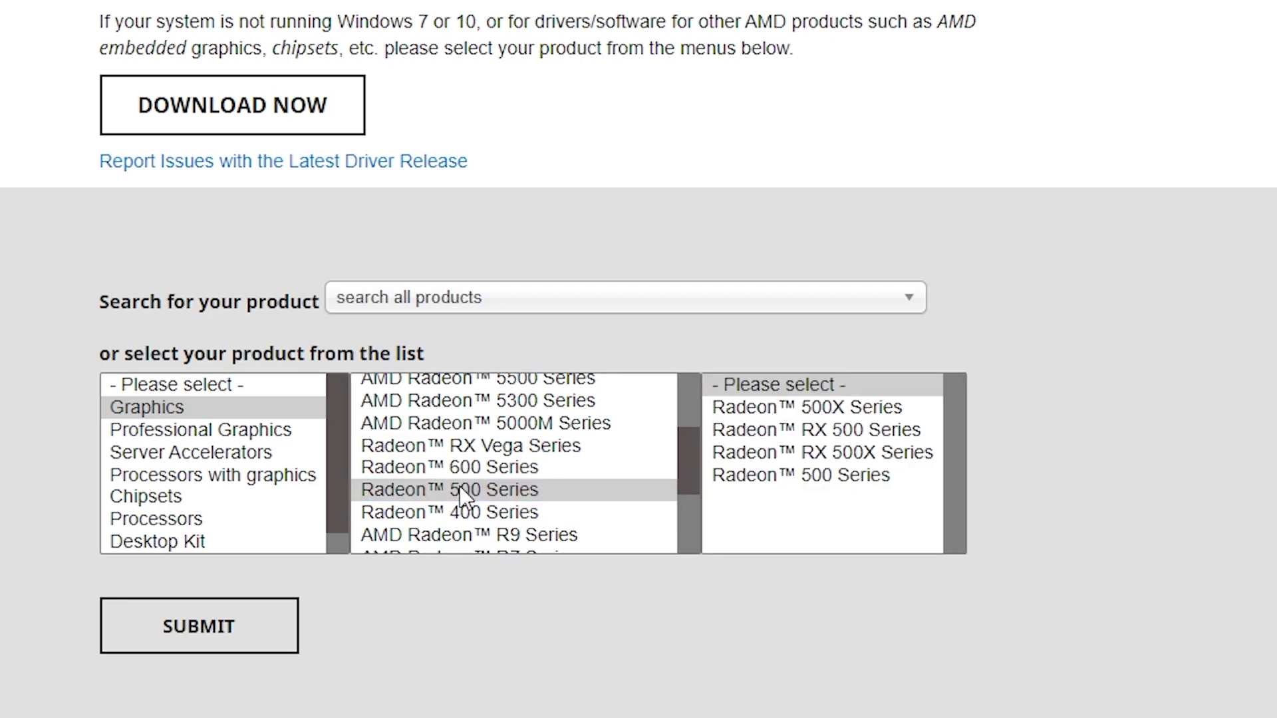
click(805, 476)
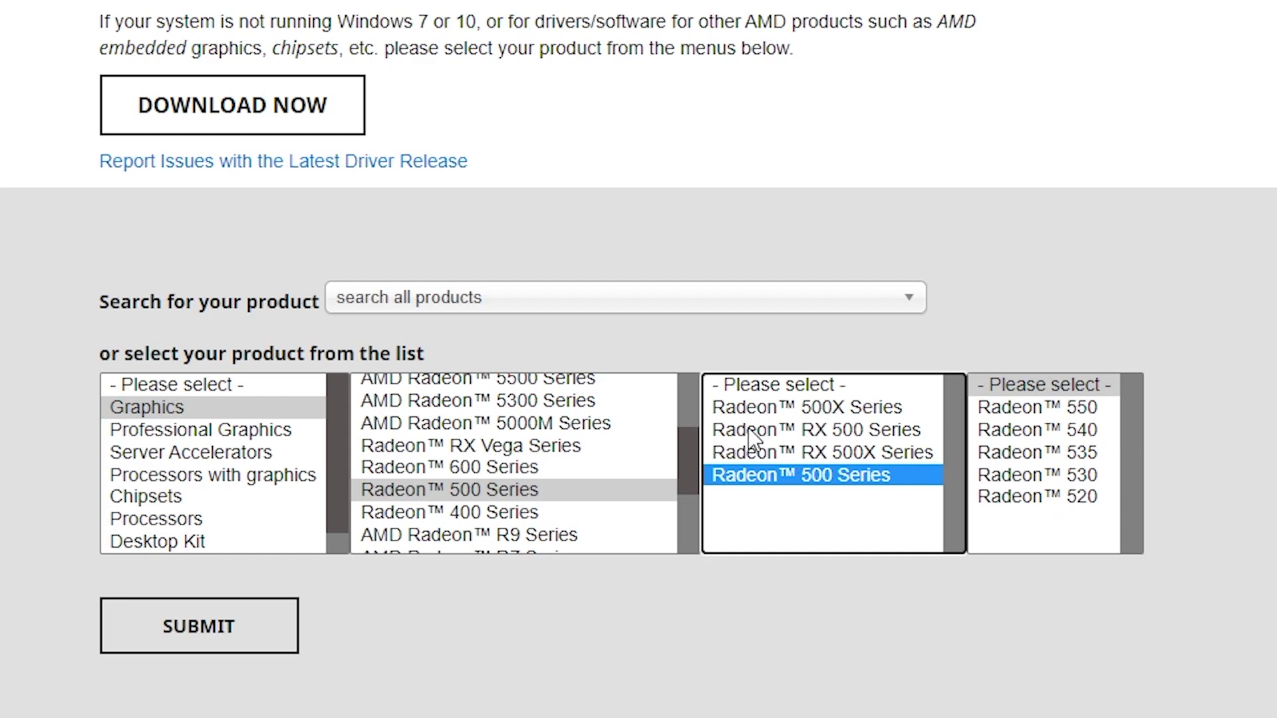
click(866, 433)
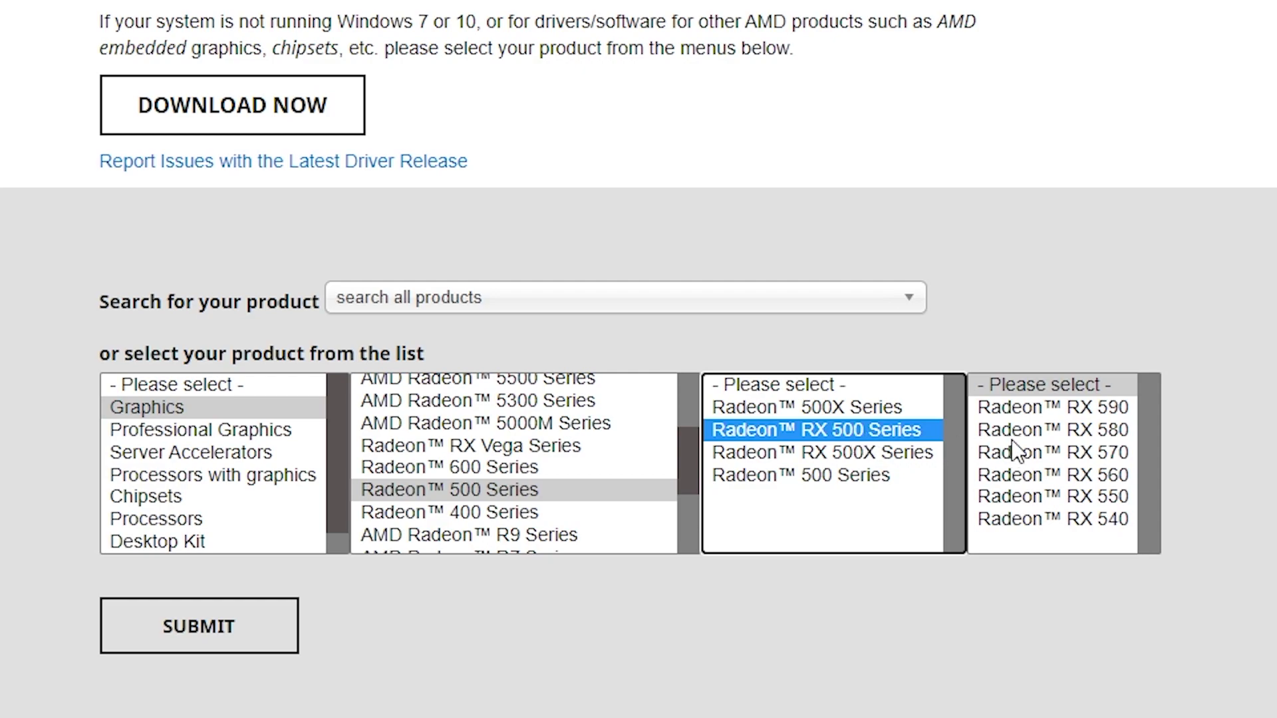
click(1024, 454)
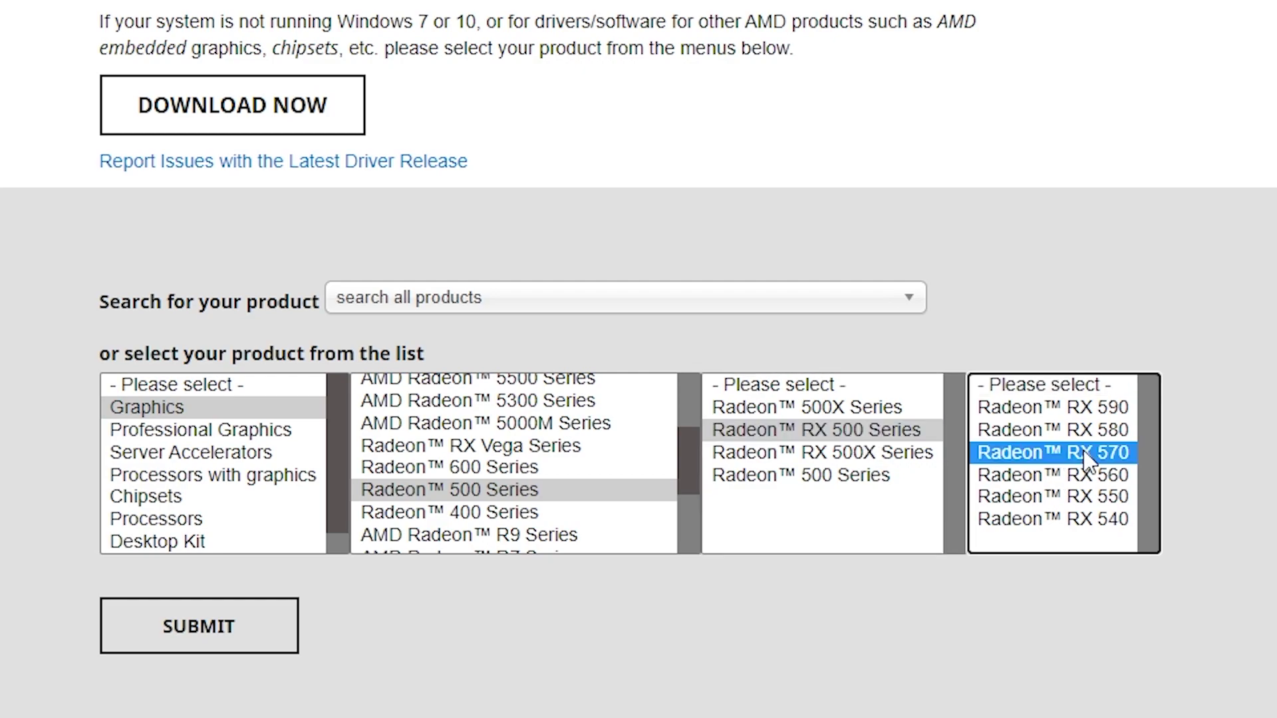
Submit the AMD product selection and expand the Windows 10 - 64-Bit Edition drivers.
click(219, 632)
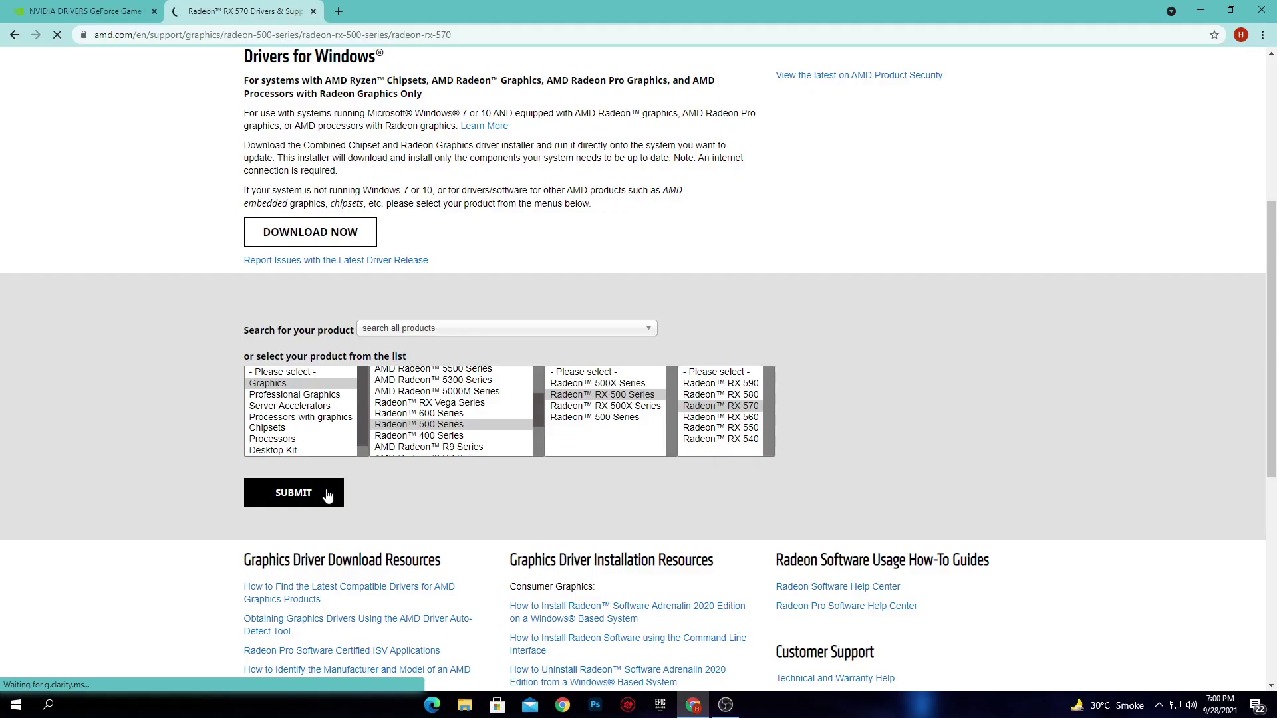
click(266, 635)
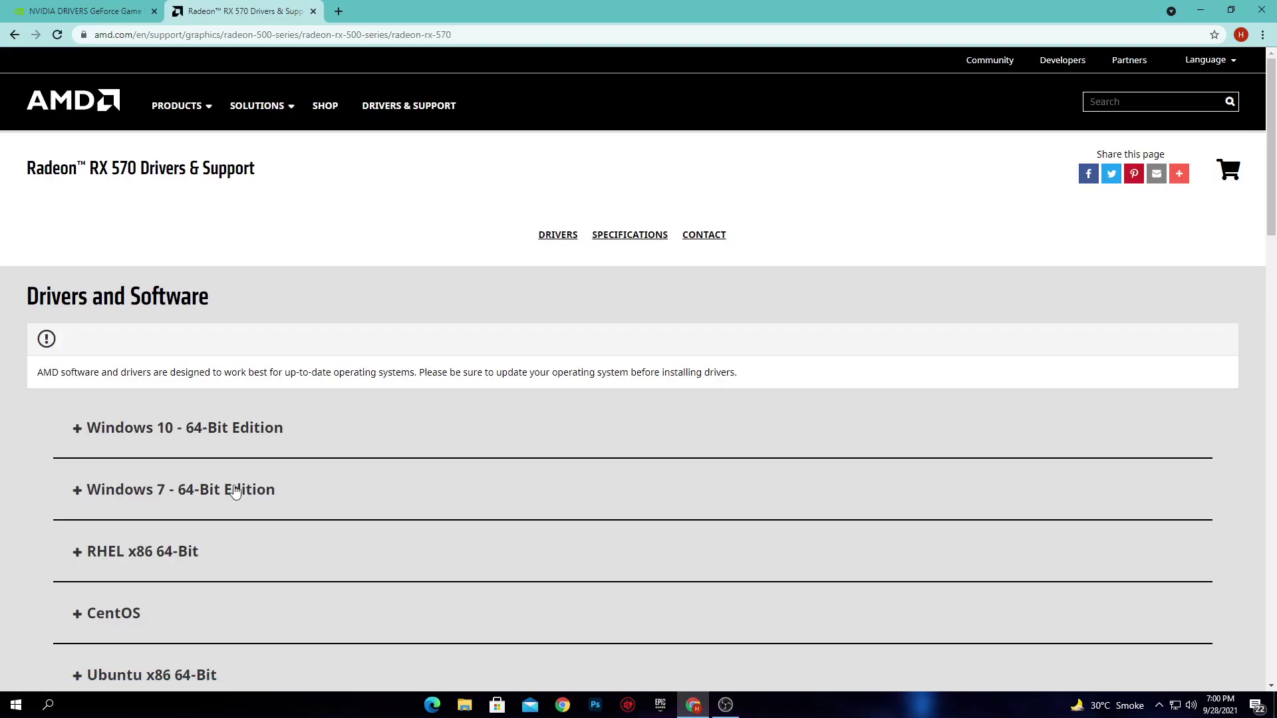
click(88, 429)
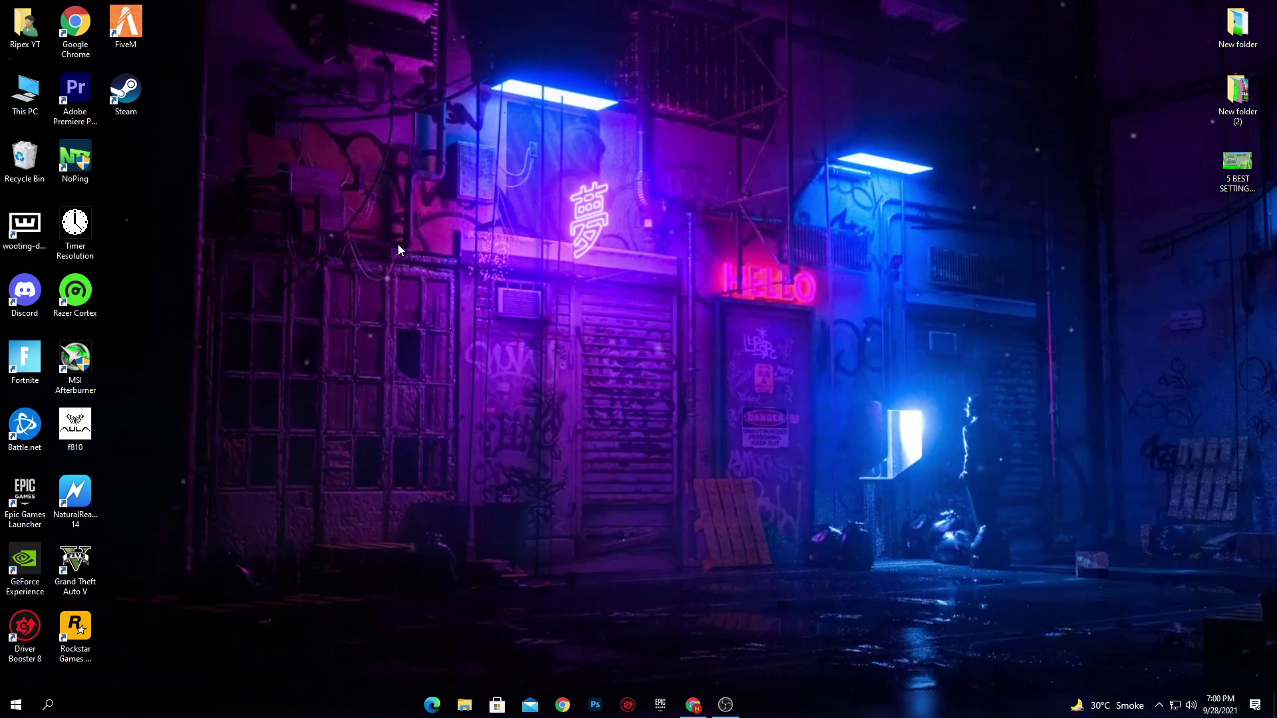
Open the Windows temp folder by running TEMP from the Run dialog.
key(super+r)
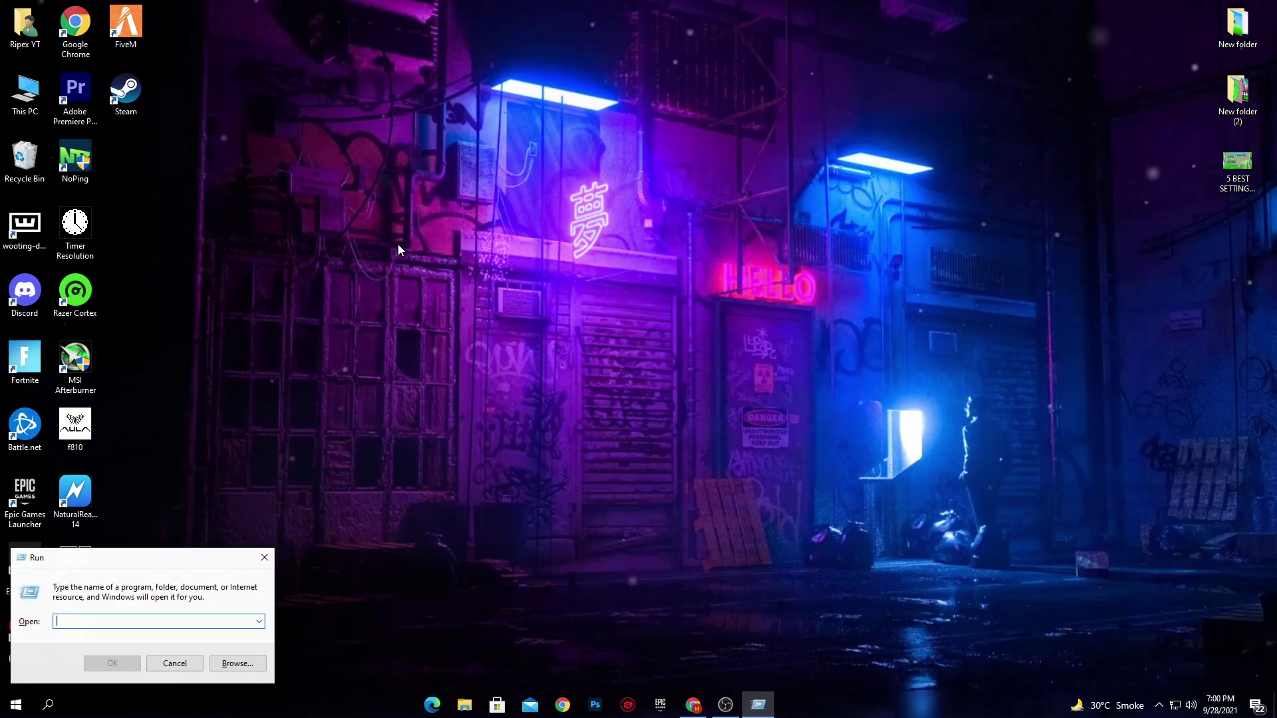
text(TEMP)
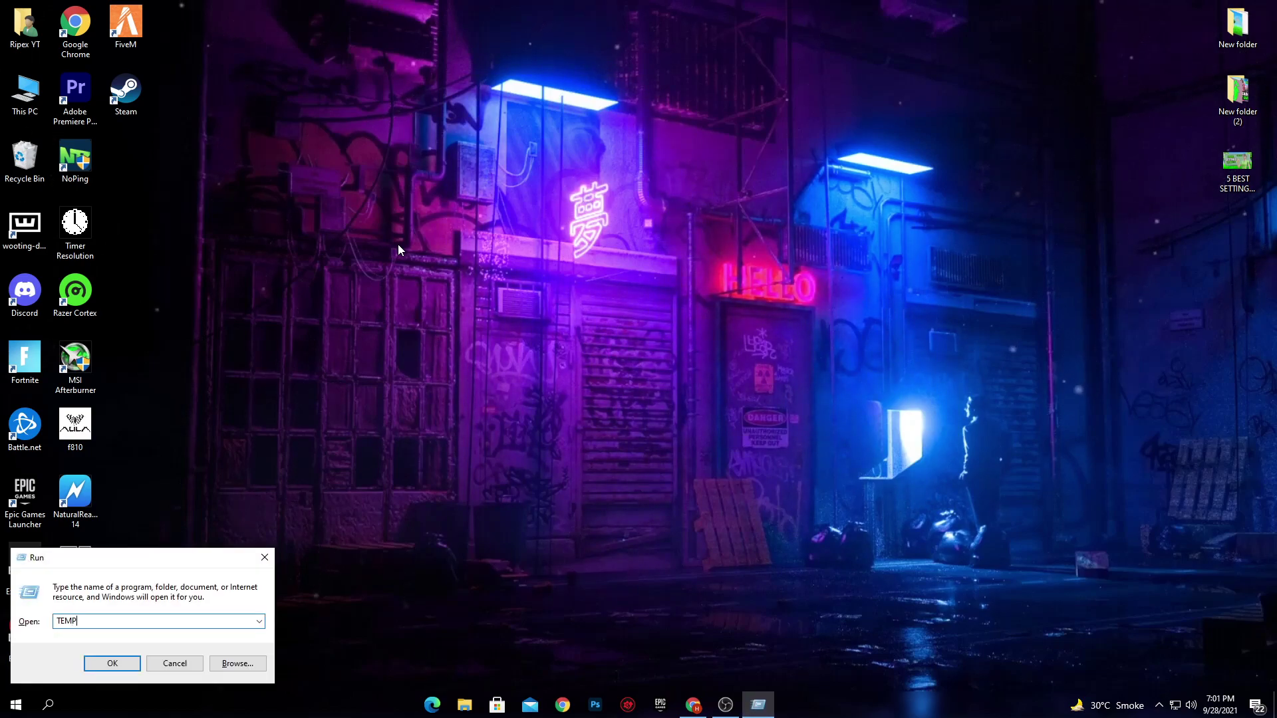
key(Return)
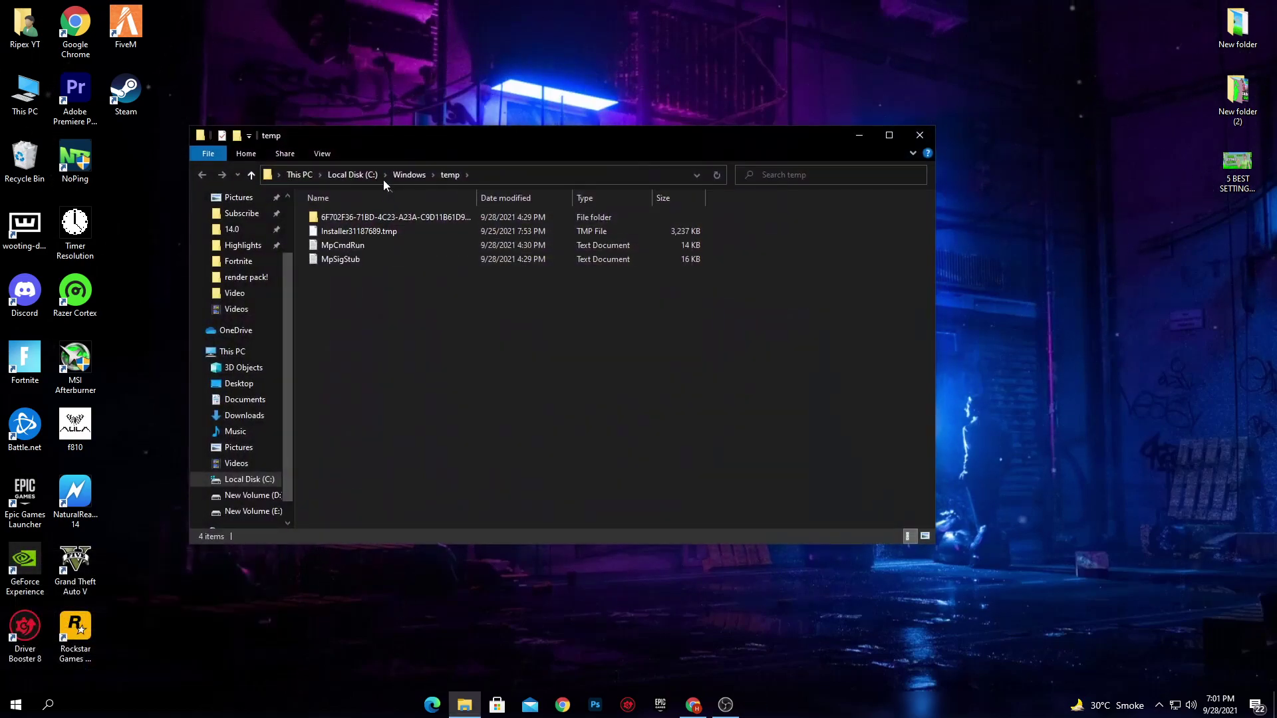
Delete all items in the Windows temp folder, skip the file in use, and close the folder window.
drag(427, 289, 521, 209)
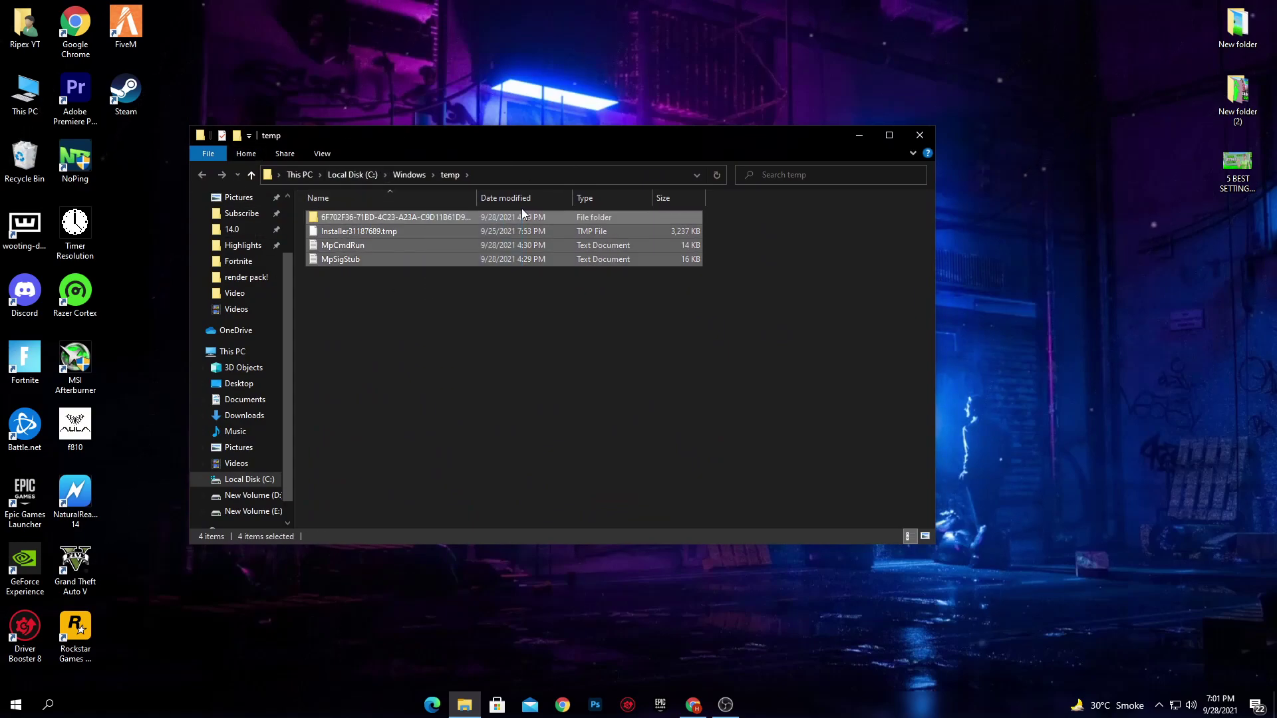
key(Delete)
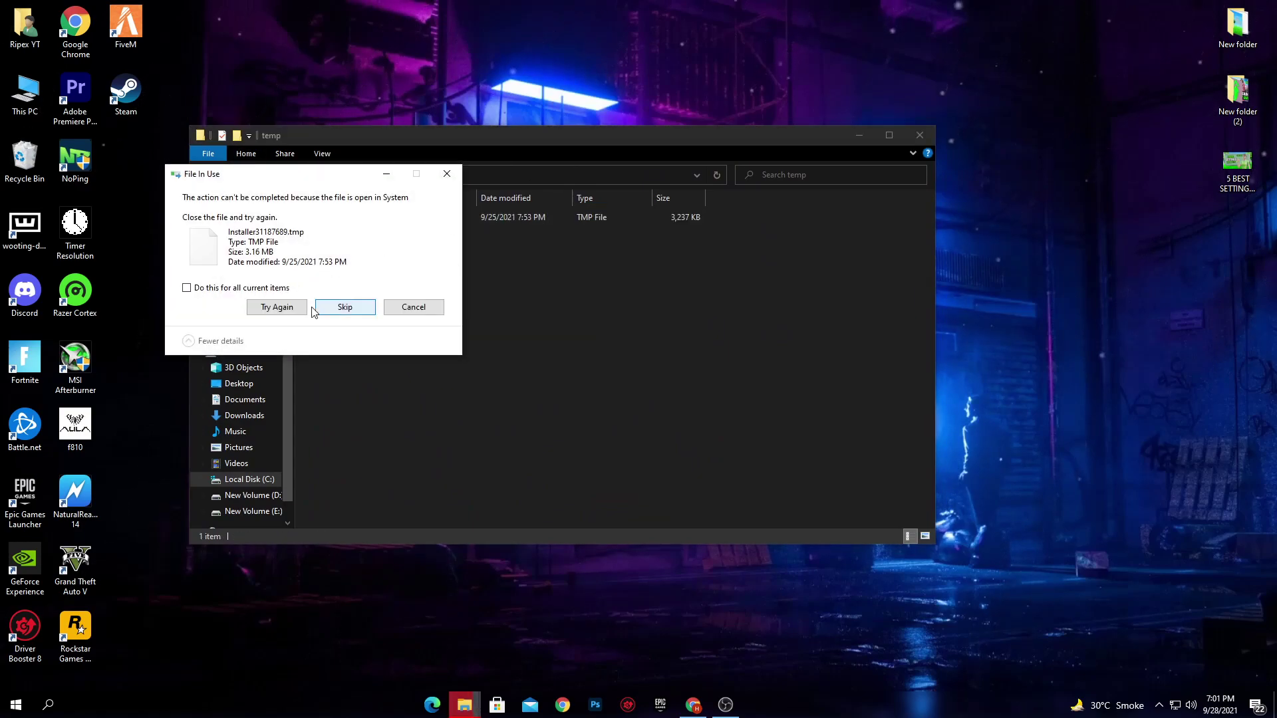
drag(273, 178, 491, 310)
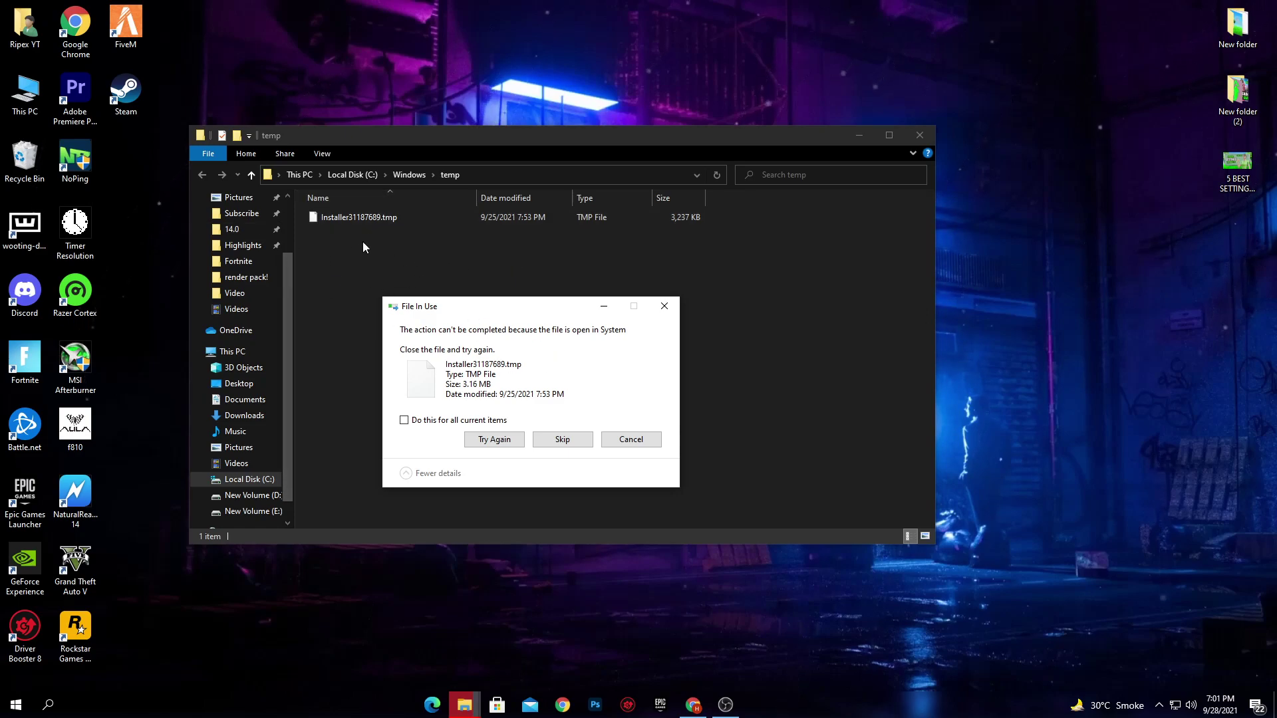
click(562, 440)
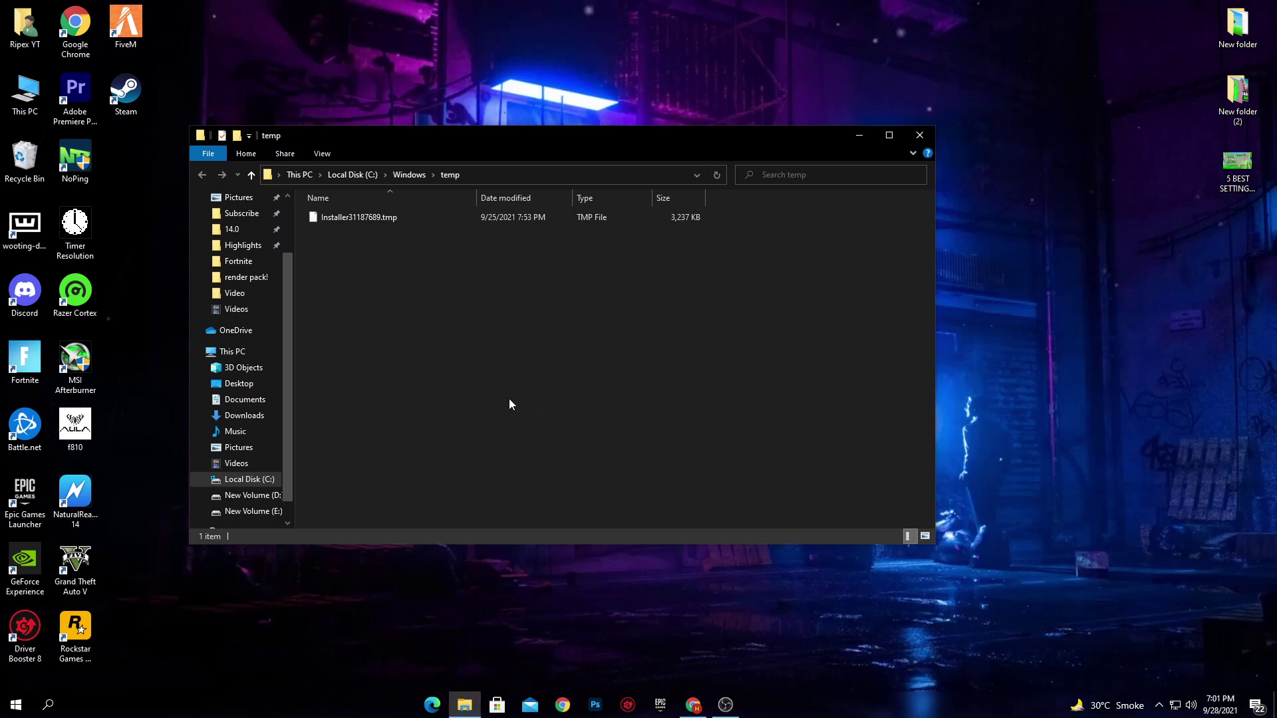
click(929, 144)
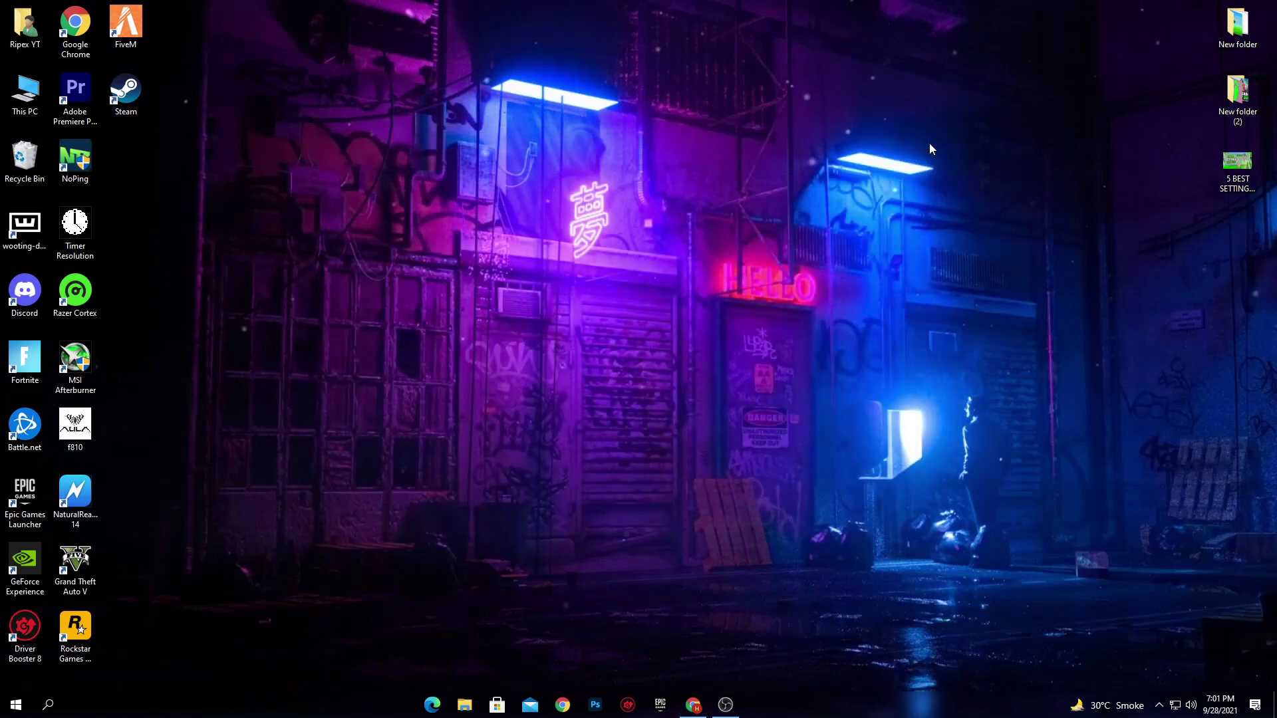
Open the user's local Temp folder by running %TEMP% from the Run dialog.
key(super+r)
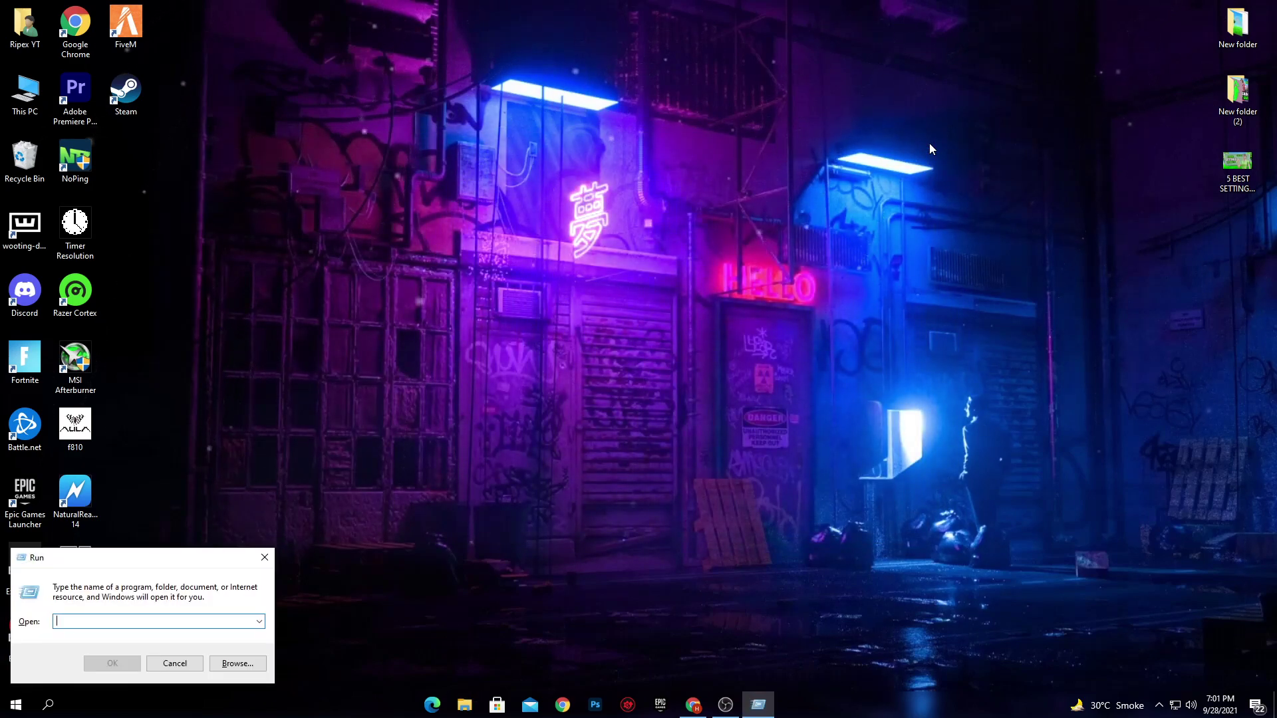
text(%TEMP)
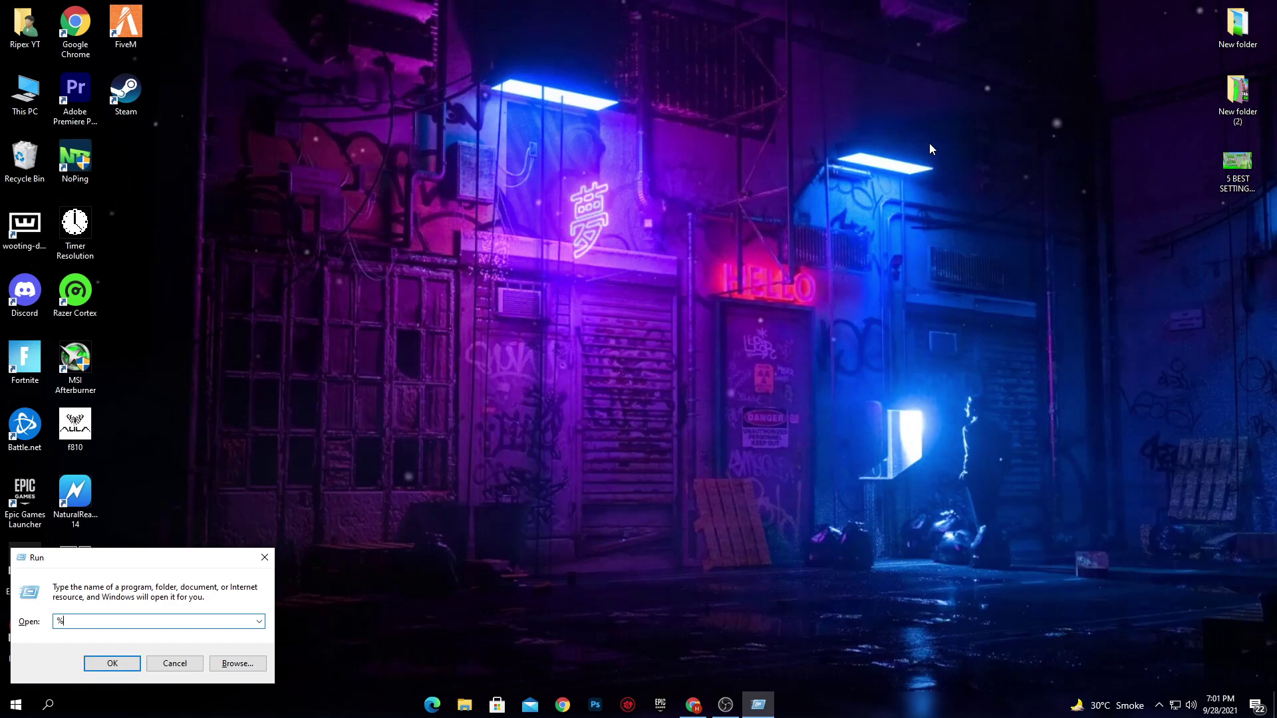
text(%)
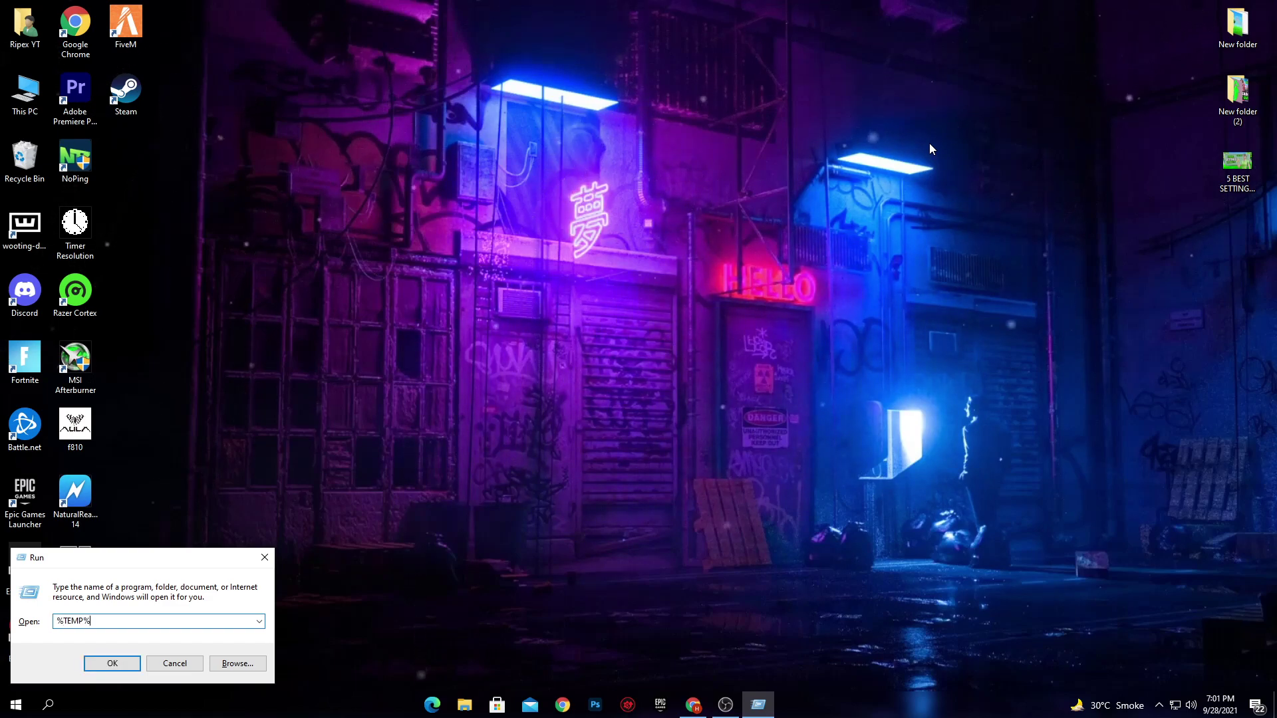
key(Return)
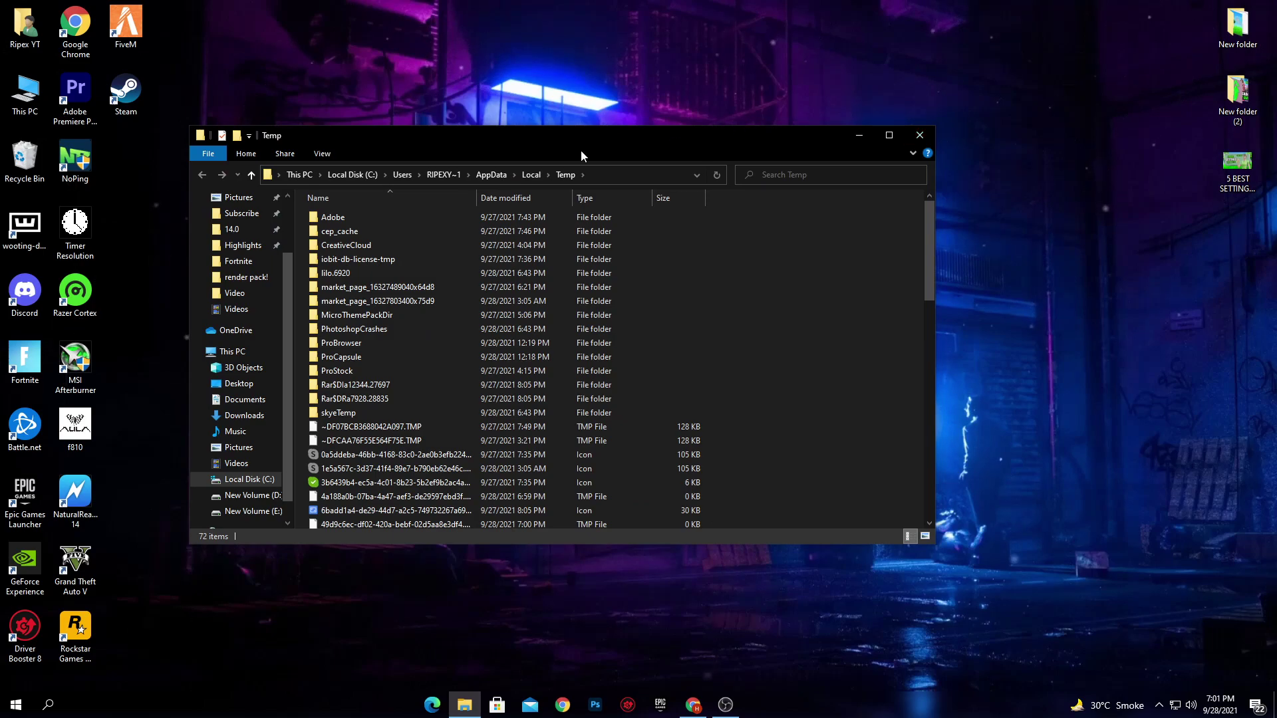
Delete all files and folders in the user's local Temp folder and return to the desktop.
scroll(552, 318, down, 12)
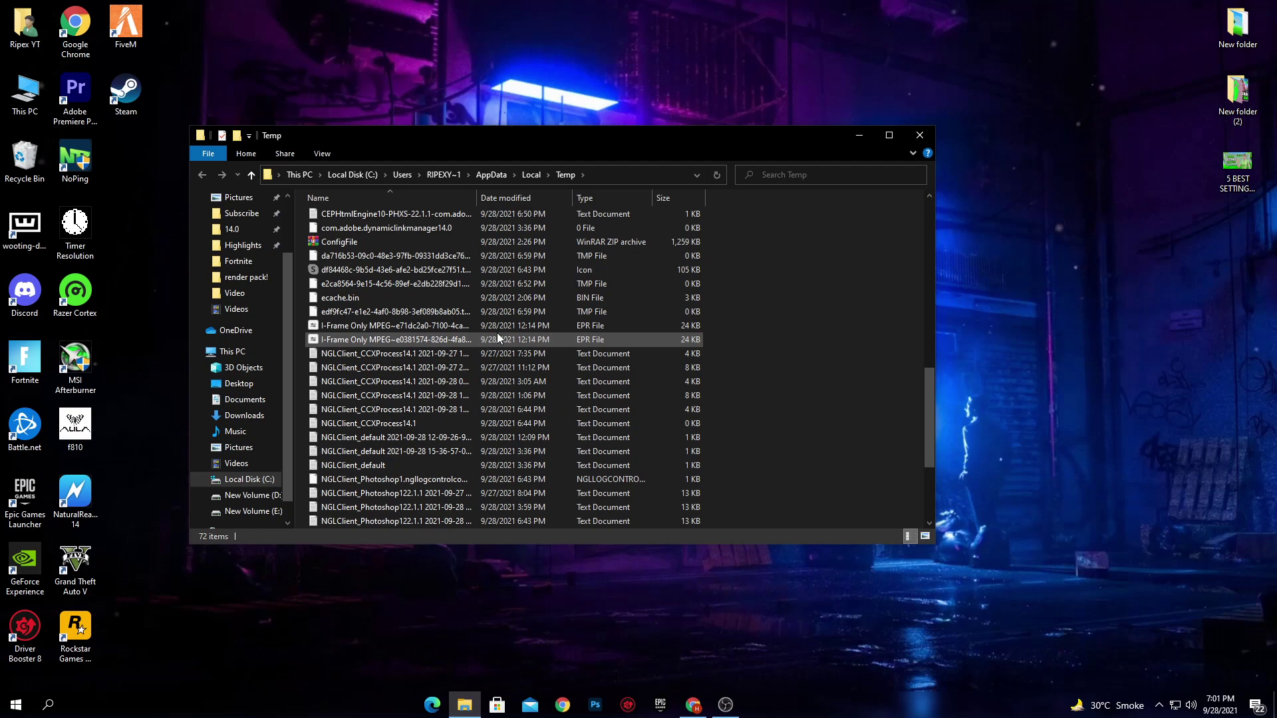
click(540, 310)
key(ctrl+a)
scroll(526, 332, up, 6)
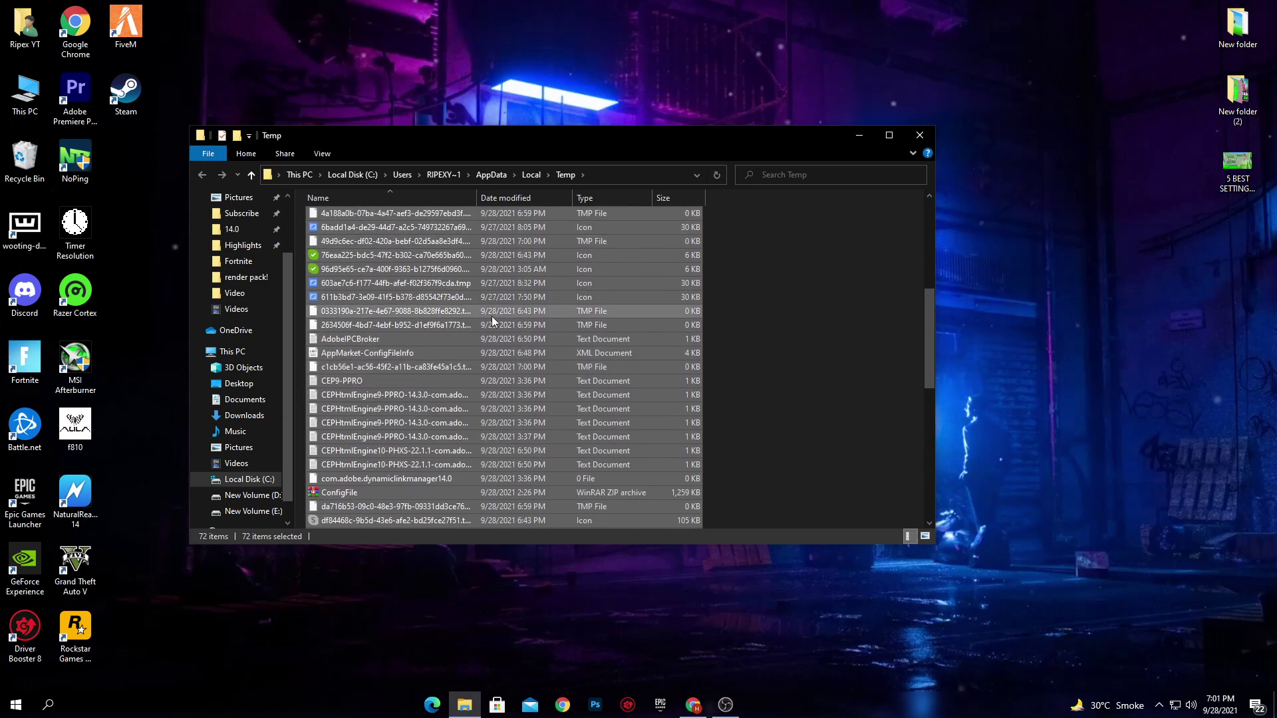
key(Delete)
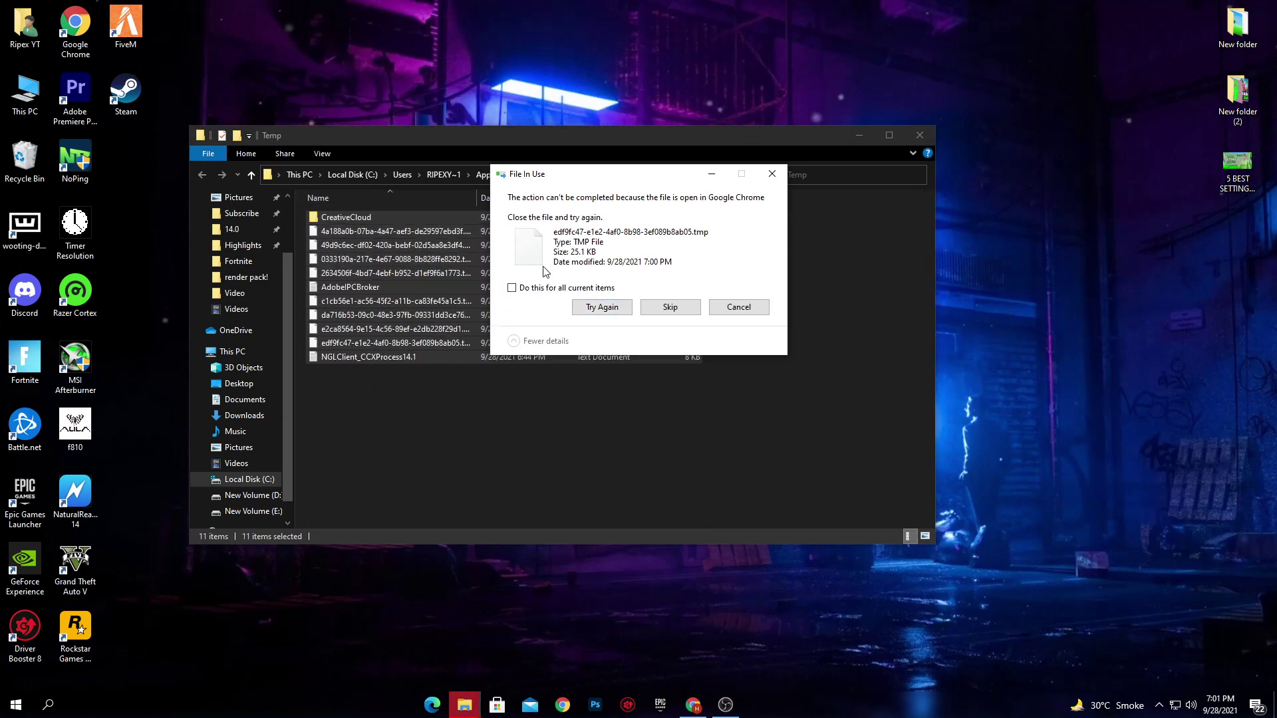
key(super+d)
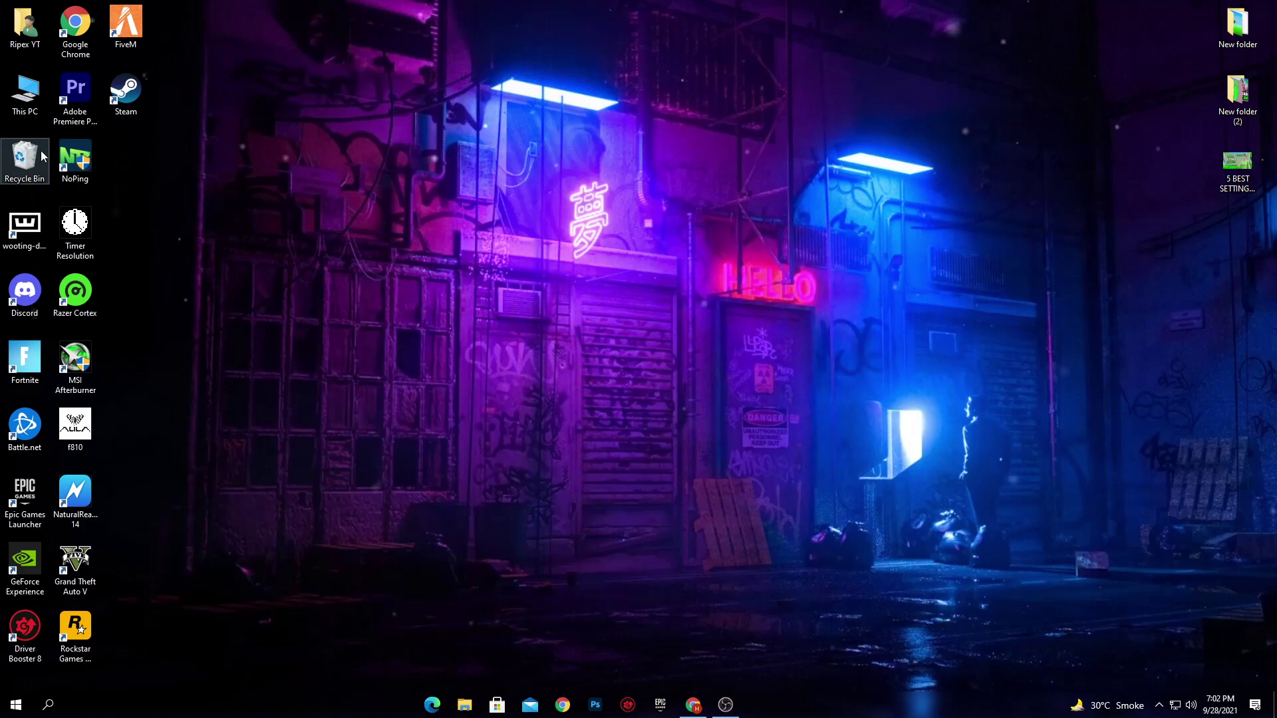
Empty the Recycle Bin, confirming the permanent deletion of its items.
right_click(4, 154)
click(40, 176)
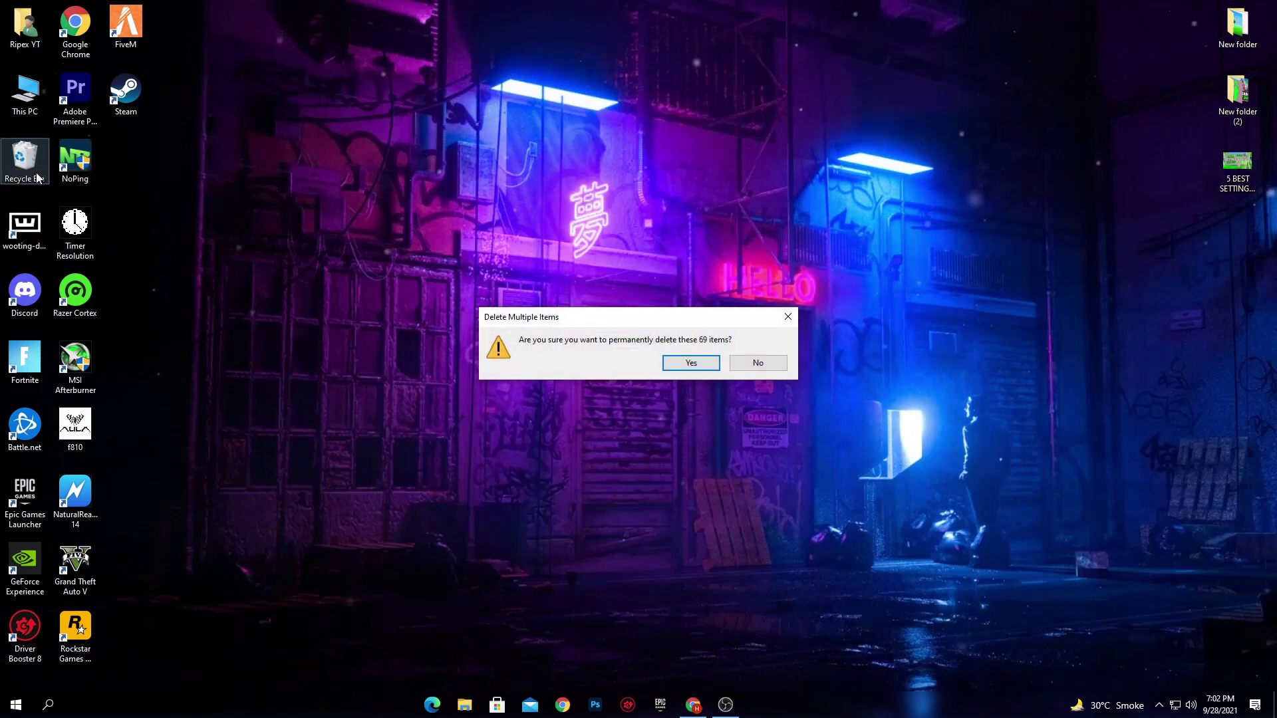
click(689, 363)
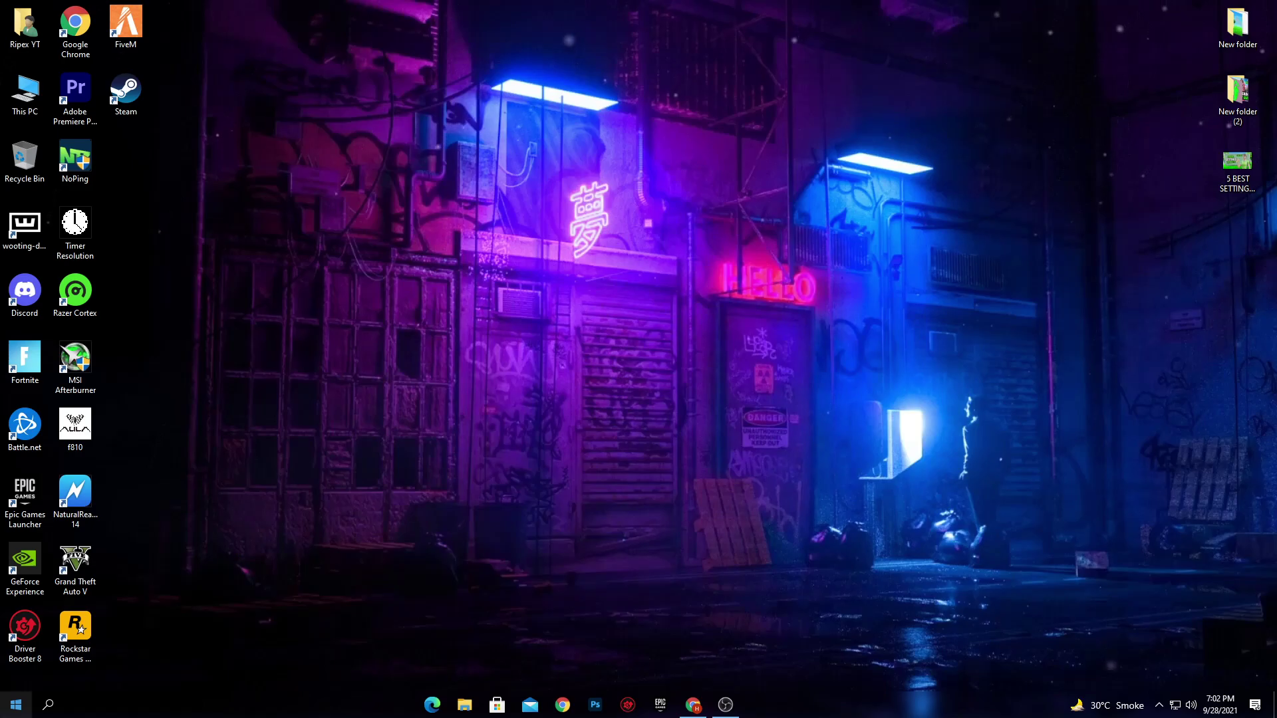
Open Delivery Optimization in the Update & Security settings and leave Allow downloads from other PCs switched off.
click(16, 704)
click(4, 645)
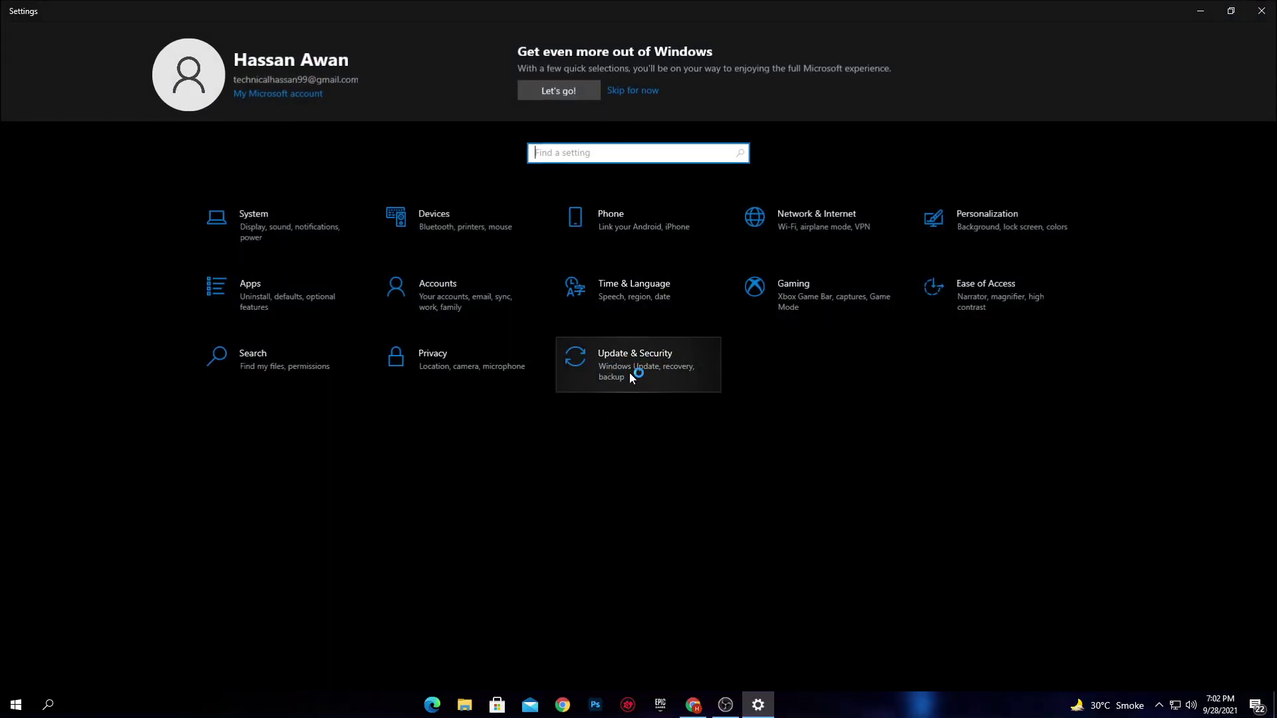
click(627, 372)
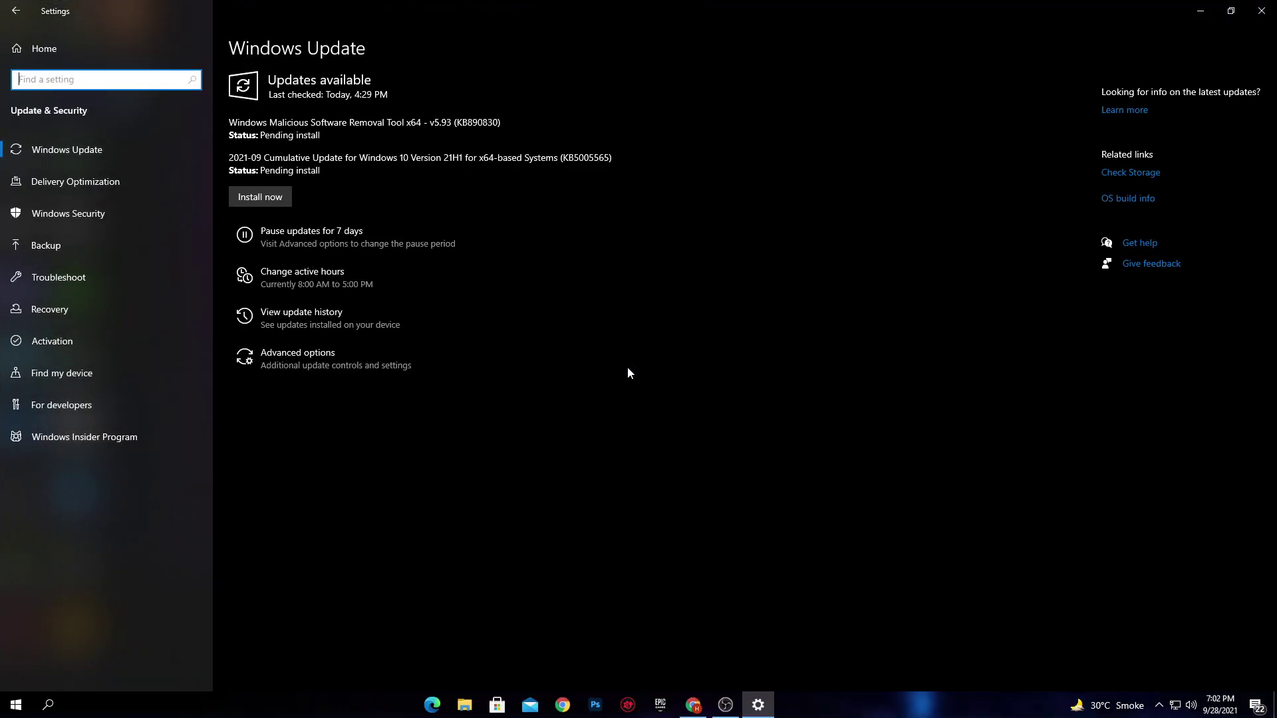
click(83, 189)
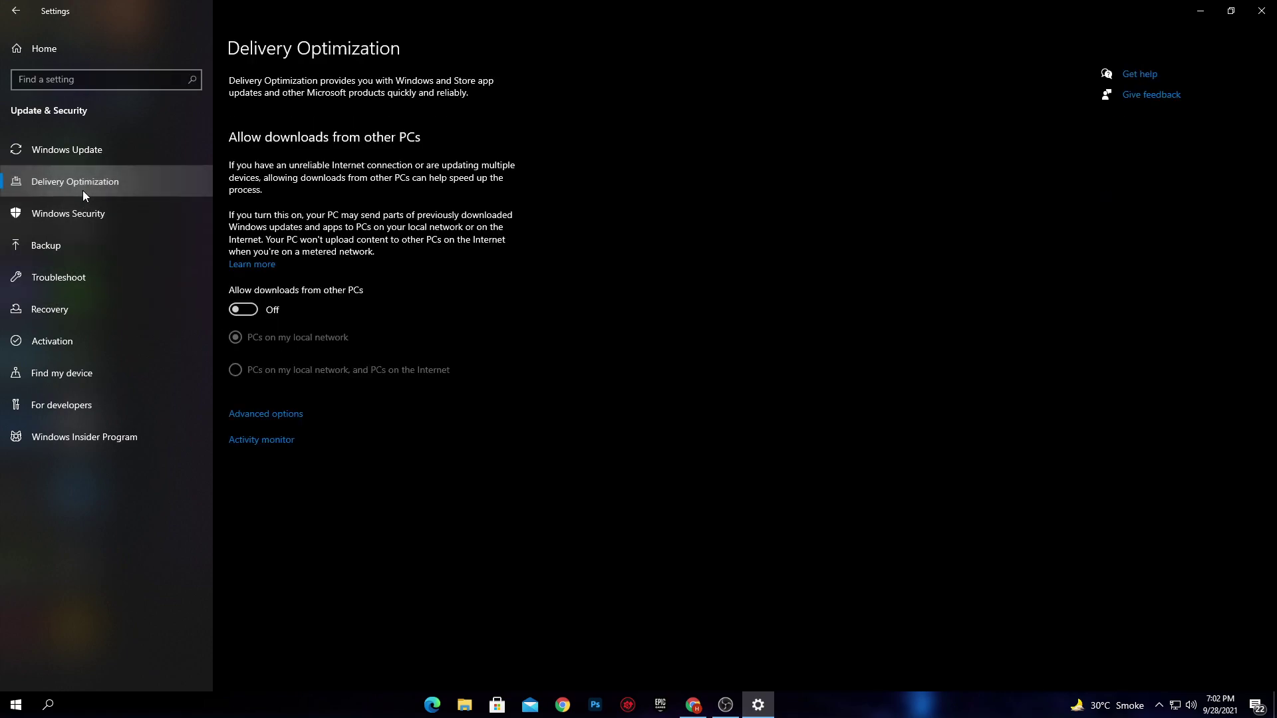
click(250, 310)
click(251, 315)
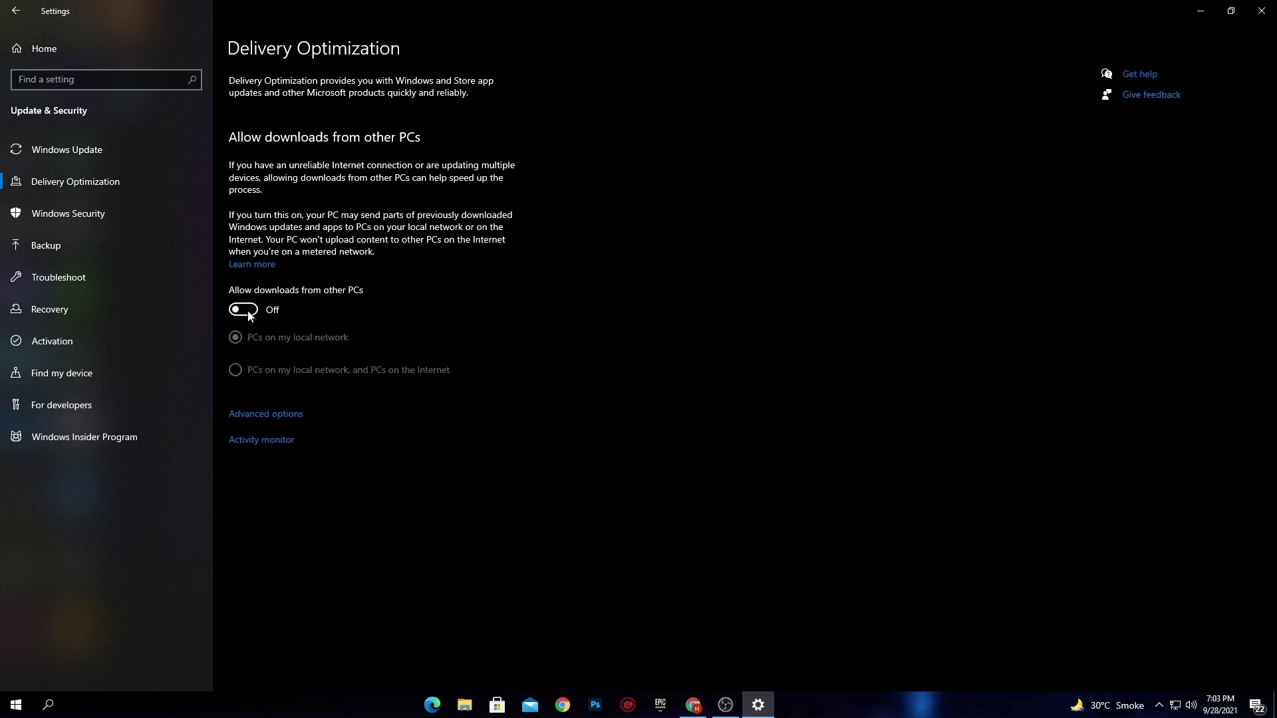
Check the update and notification switches in the Windows Update advanced options, and close Settings.
click(63, 158)
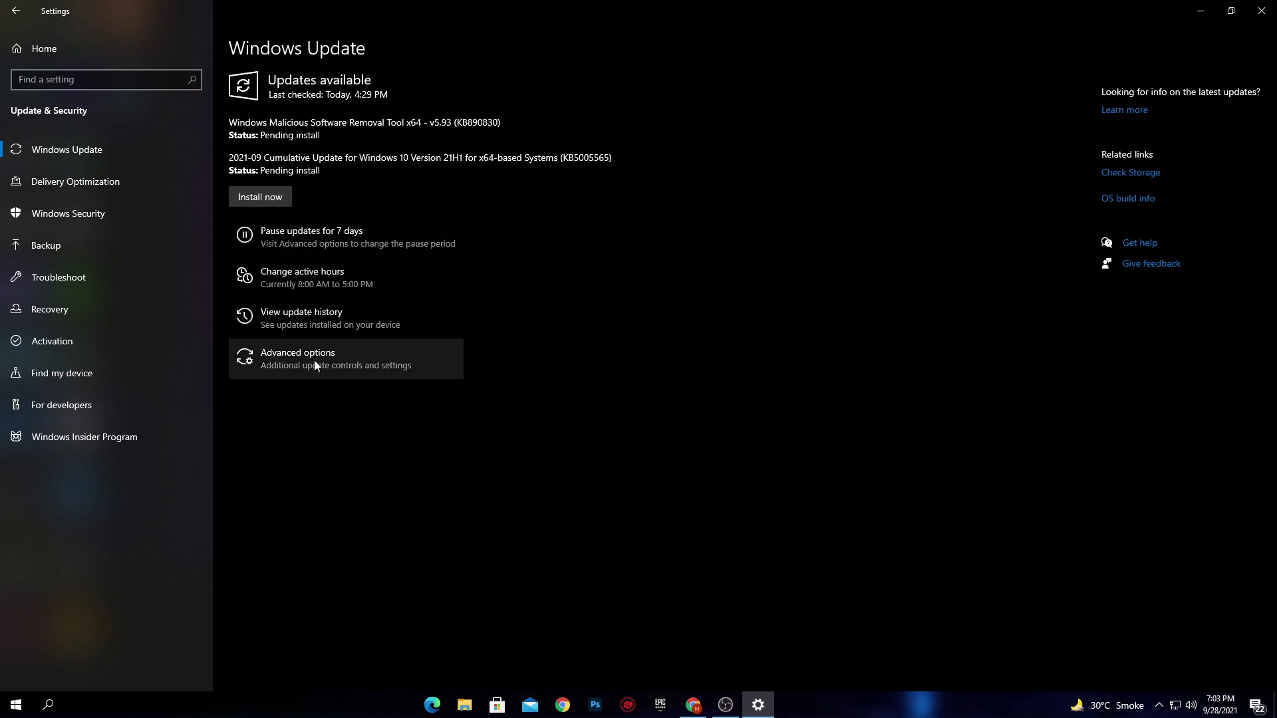
click(287, 359)
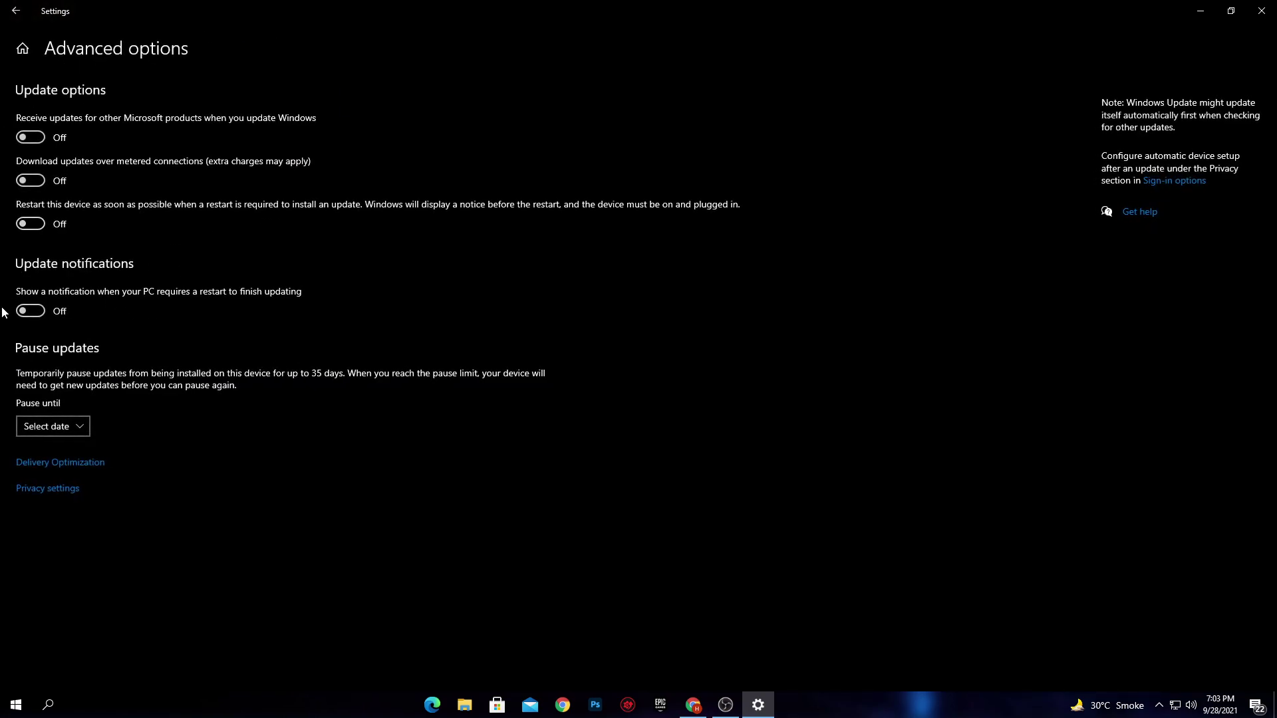
click(1261, 10)
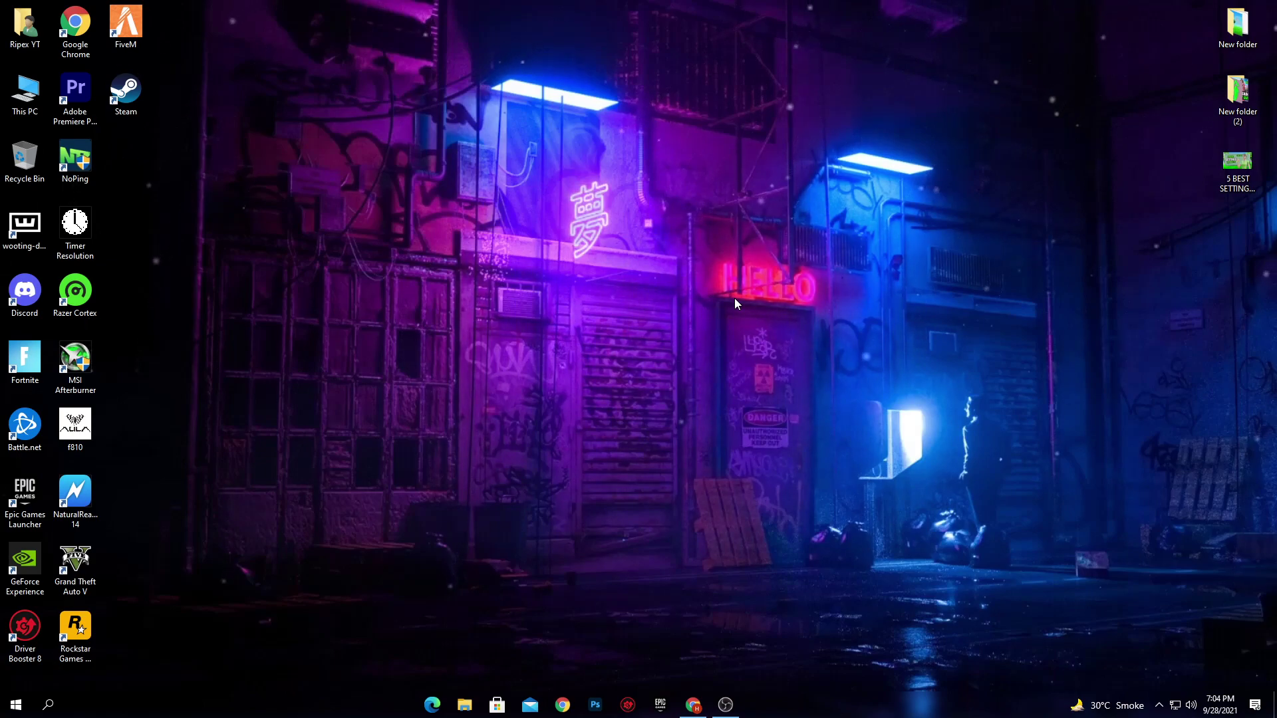
Switch to Chrome, search for park control in a new browser tab, and open Bitsum's ParkControl page.
click(693, 705)
click(339, 11)
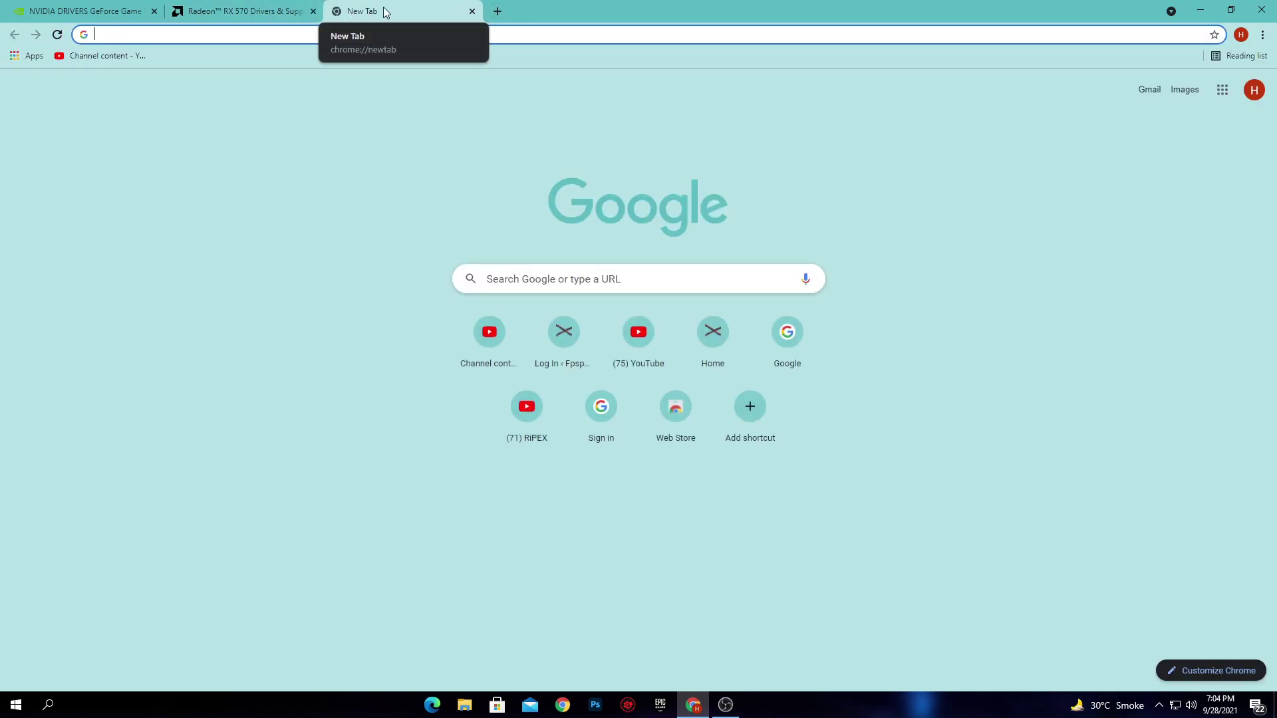
text(PARK CO)
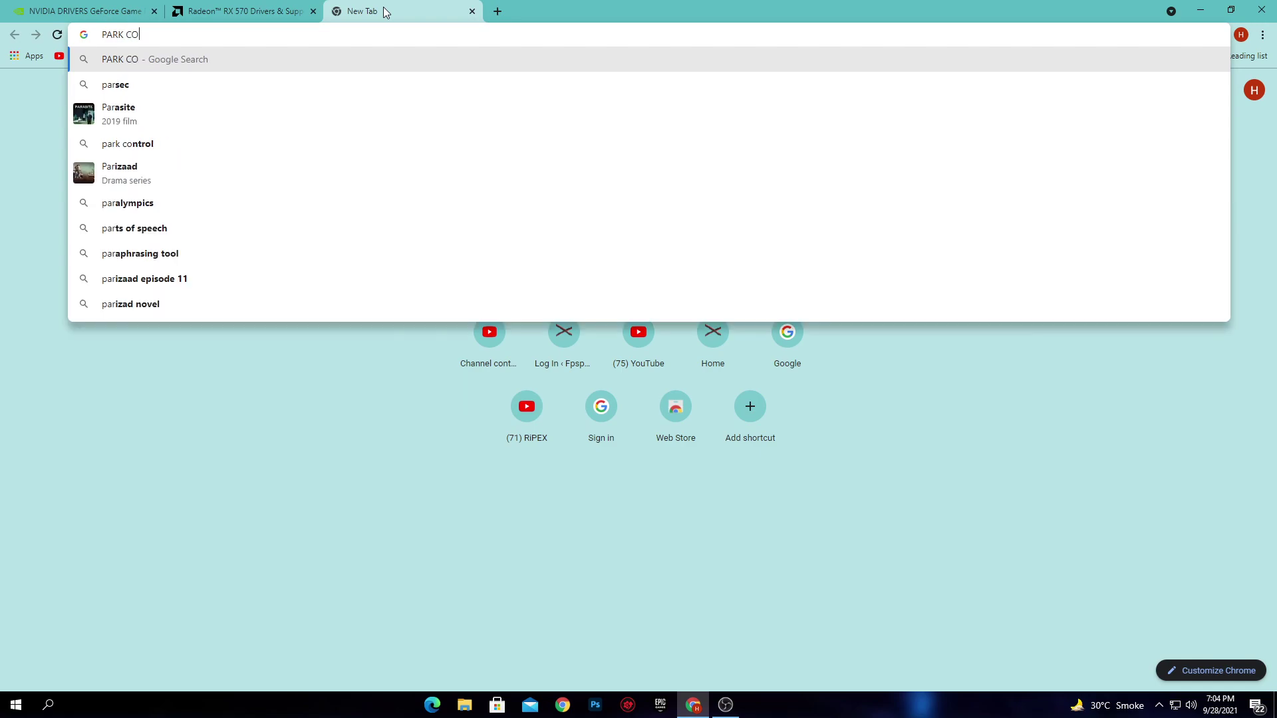
text(NTROL)
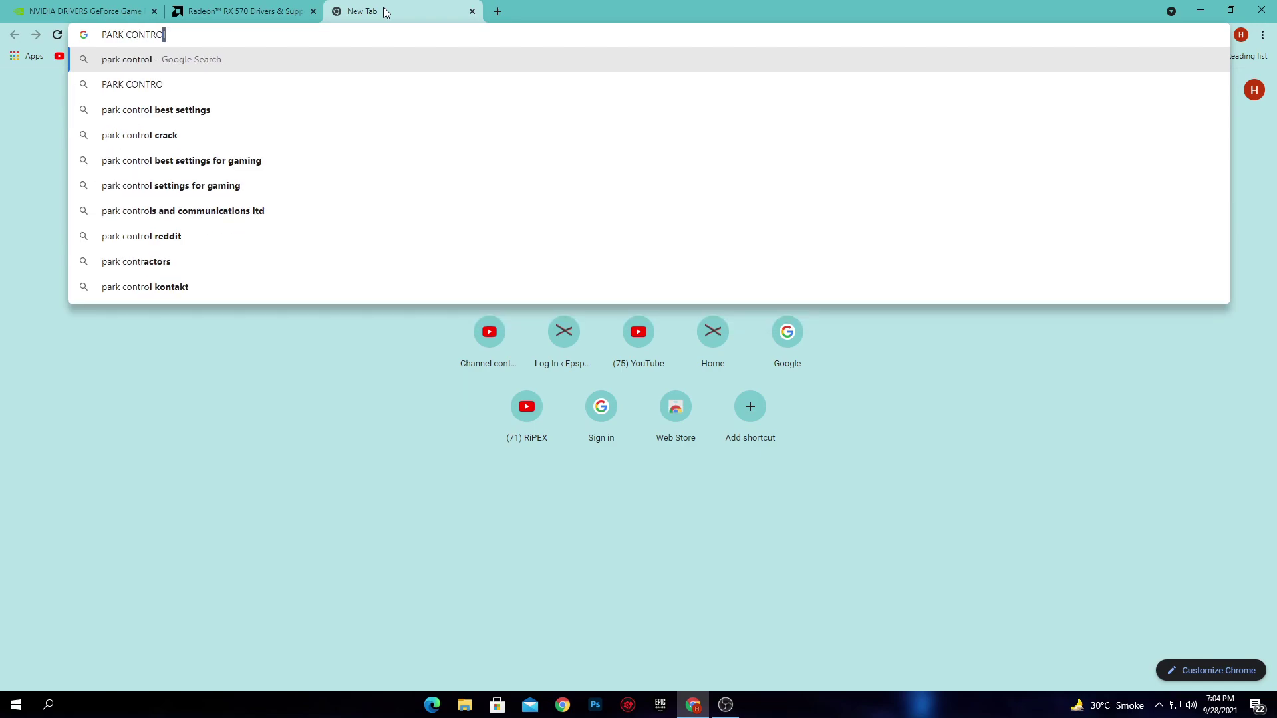
key(Return)
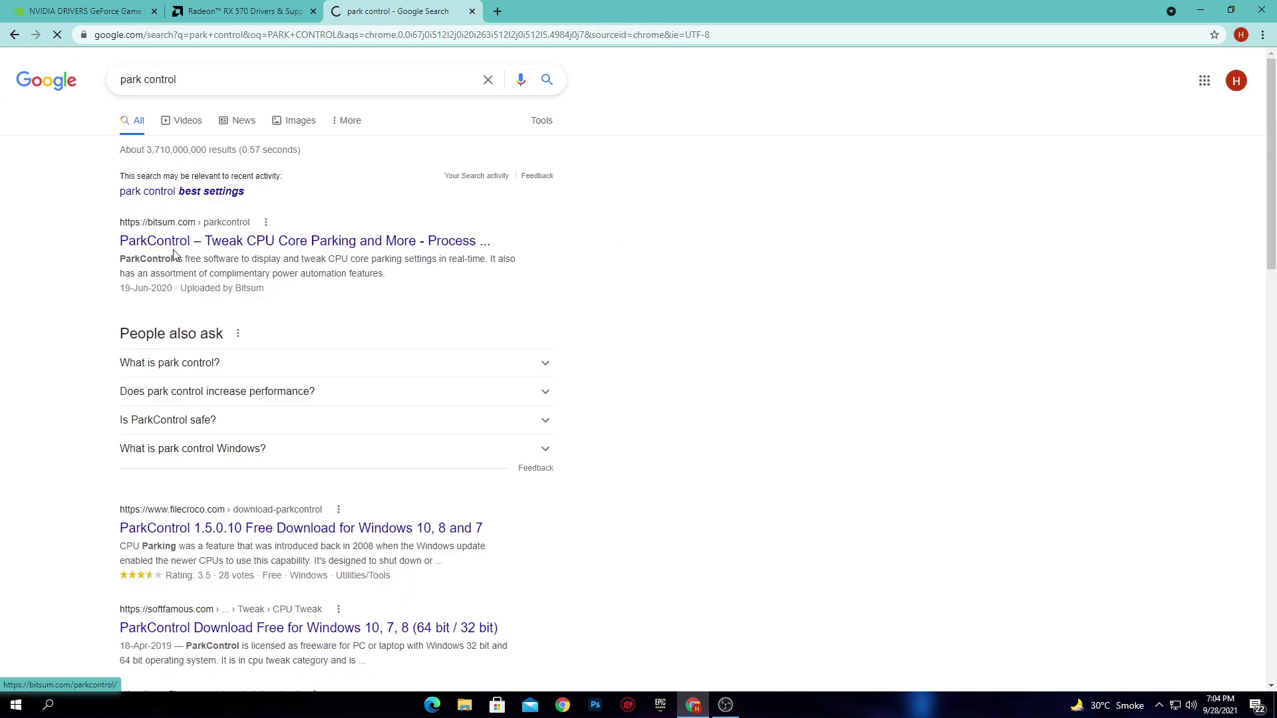
click(259, 242)
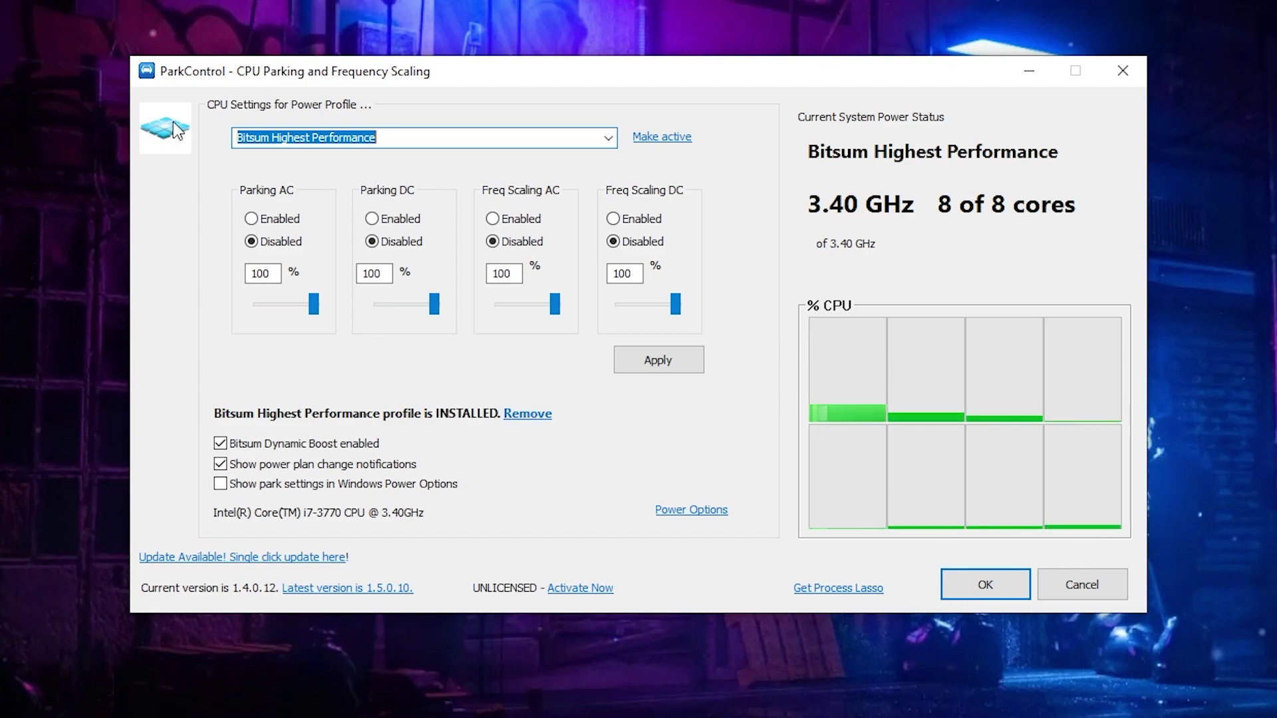
Select the Bitsum Highest Performance power profile in ParkControl, make it active, and apply its CPU settings.
click(609, 139)
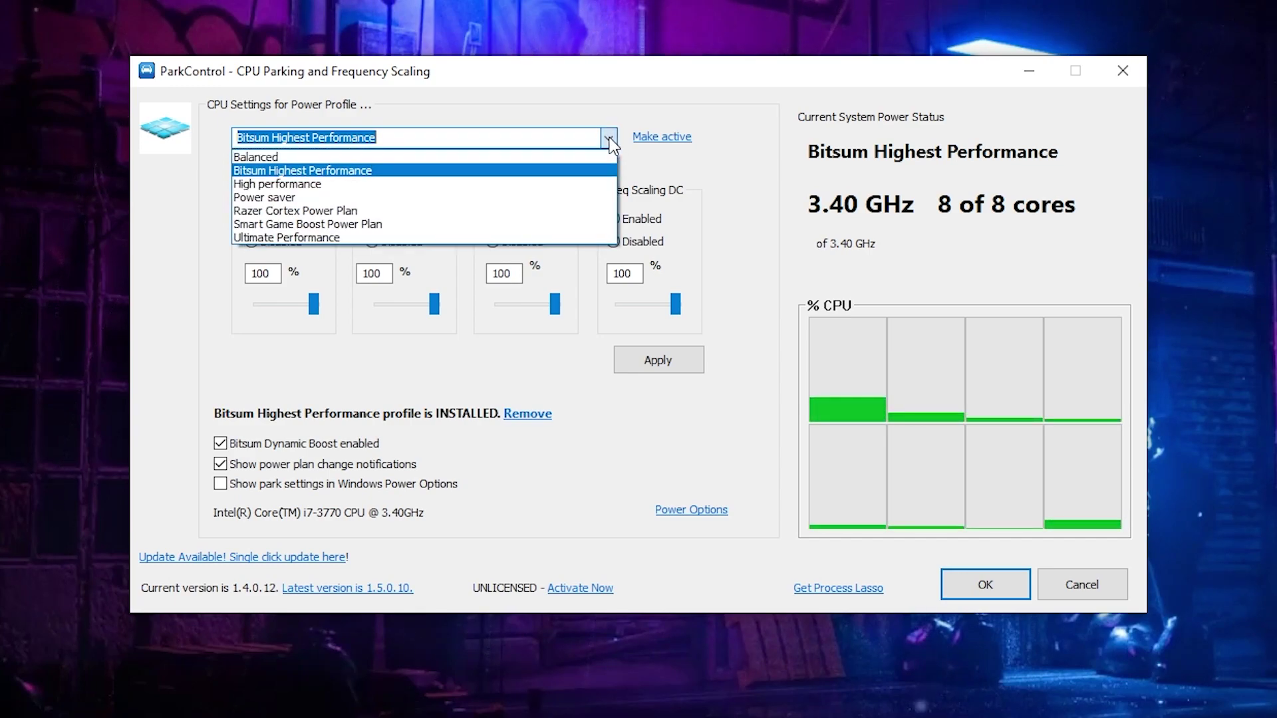
click(302, 170)
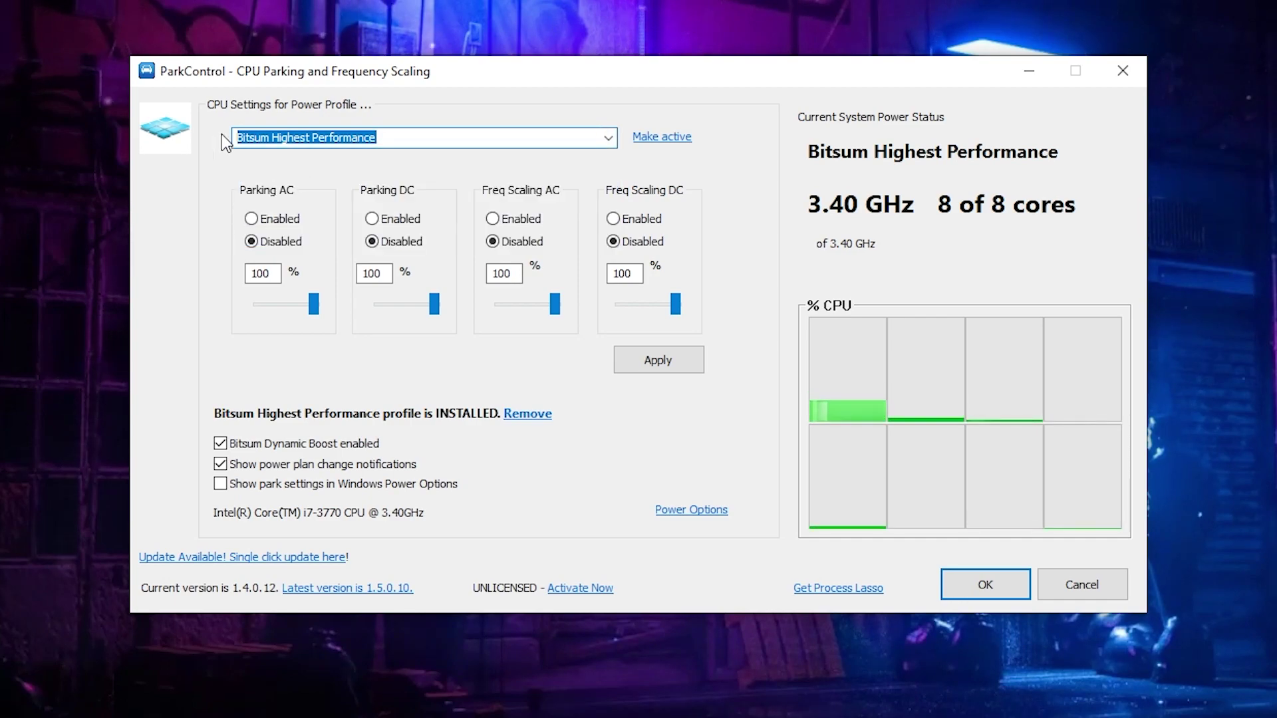
click(658, 142)
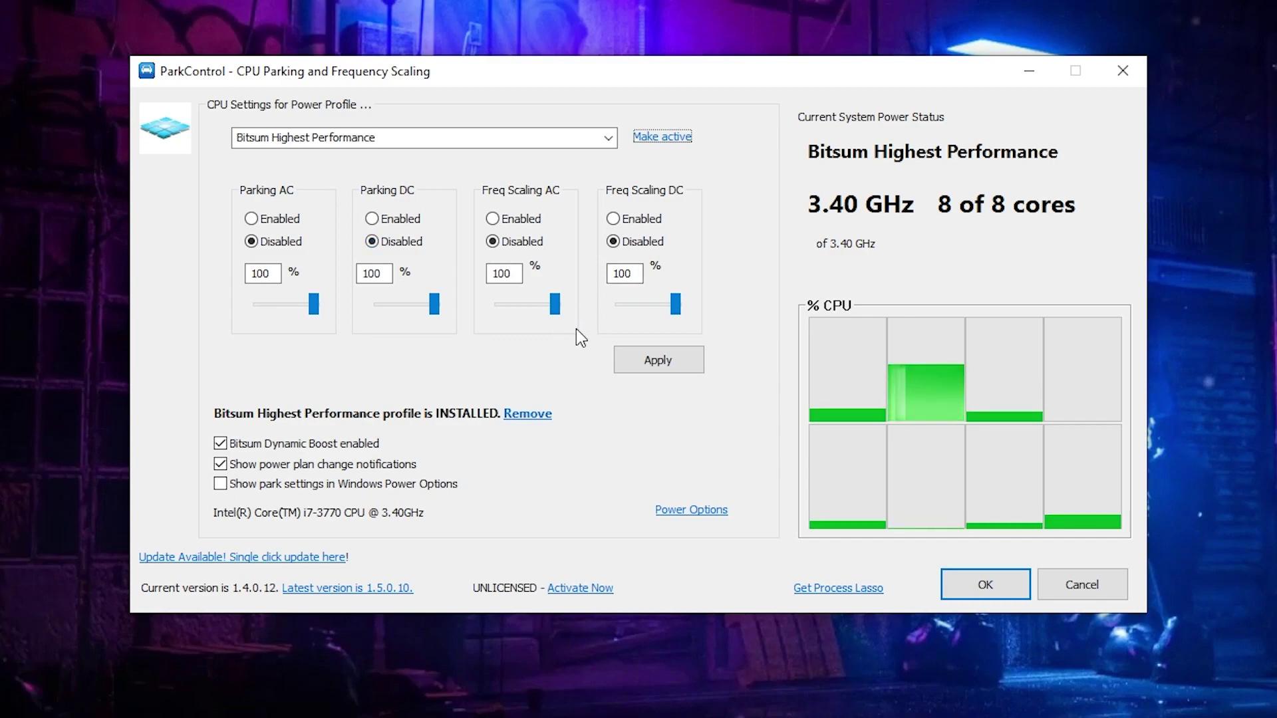
click(657, 362)
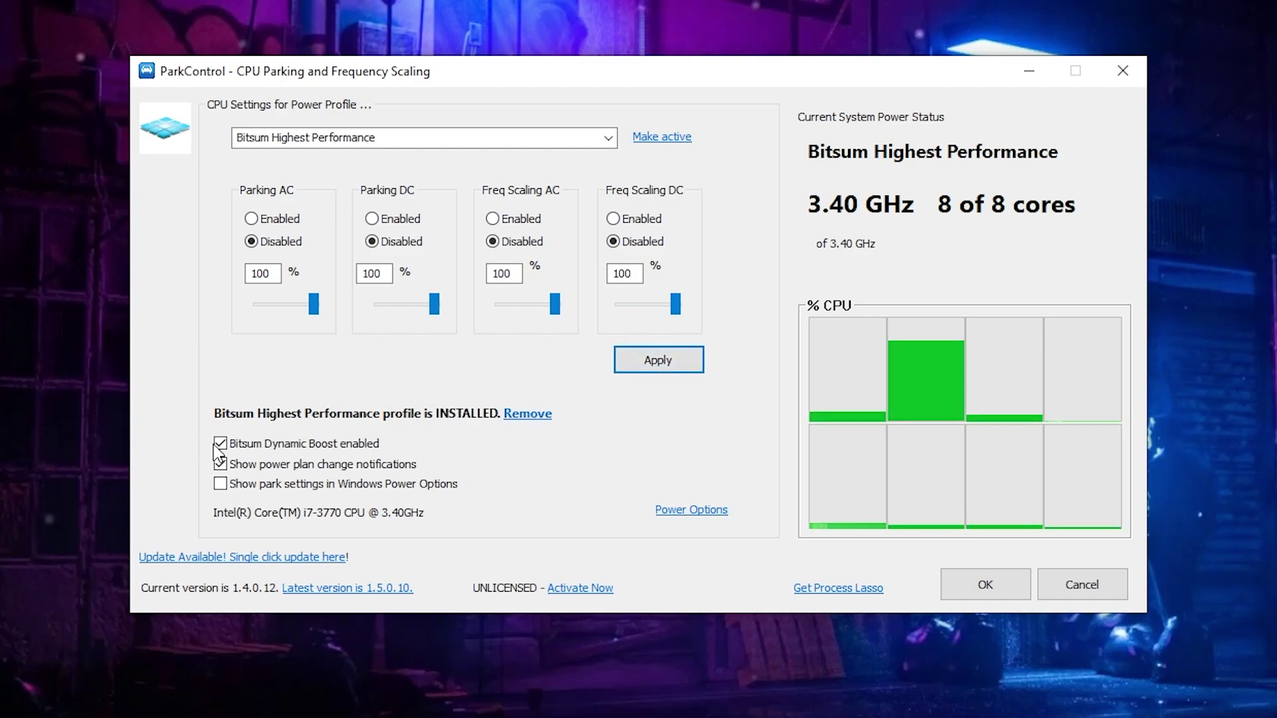
Set Bitsum Dynamic Boost to use Bitsum Highest Performance when idle, show park settings in Windows Power Options, and confirm the ParkControl settings.
mouse_move(246, 449)
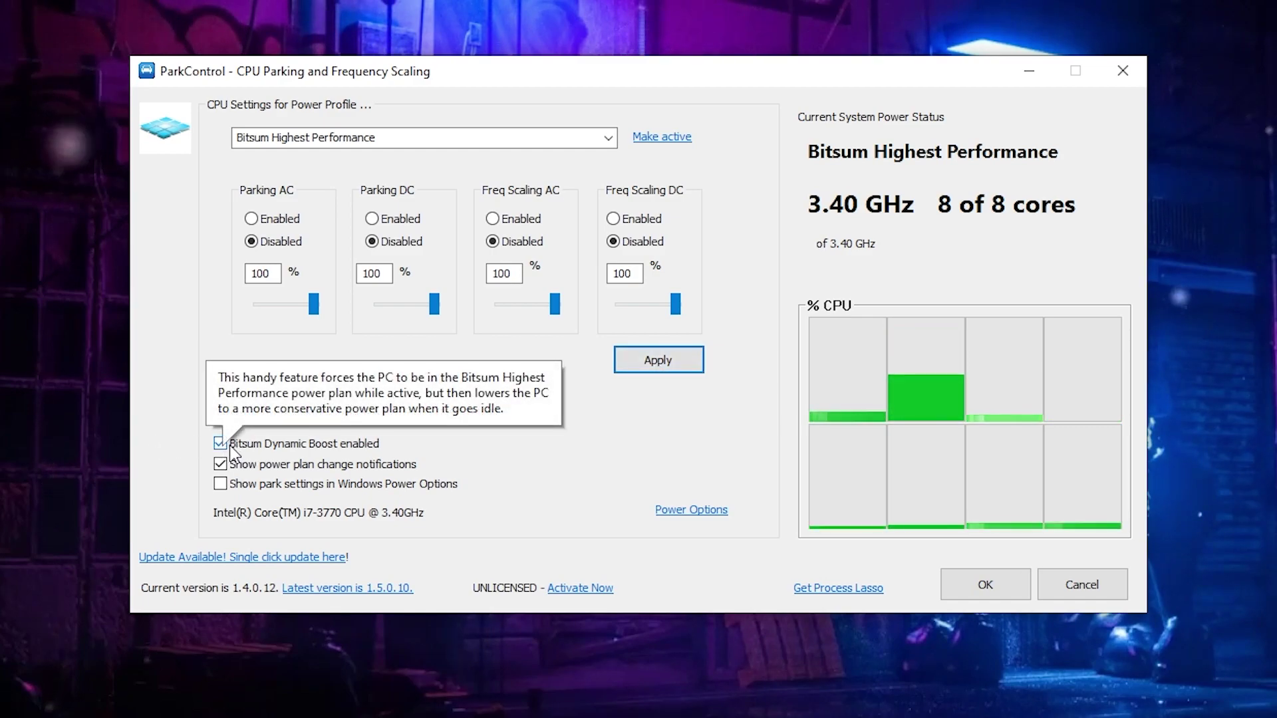
click(220, 444)
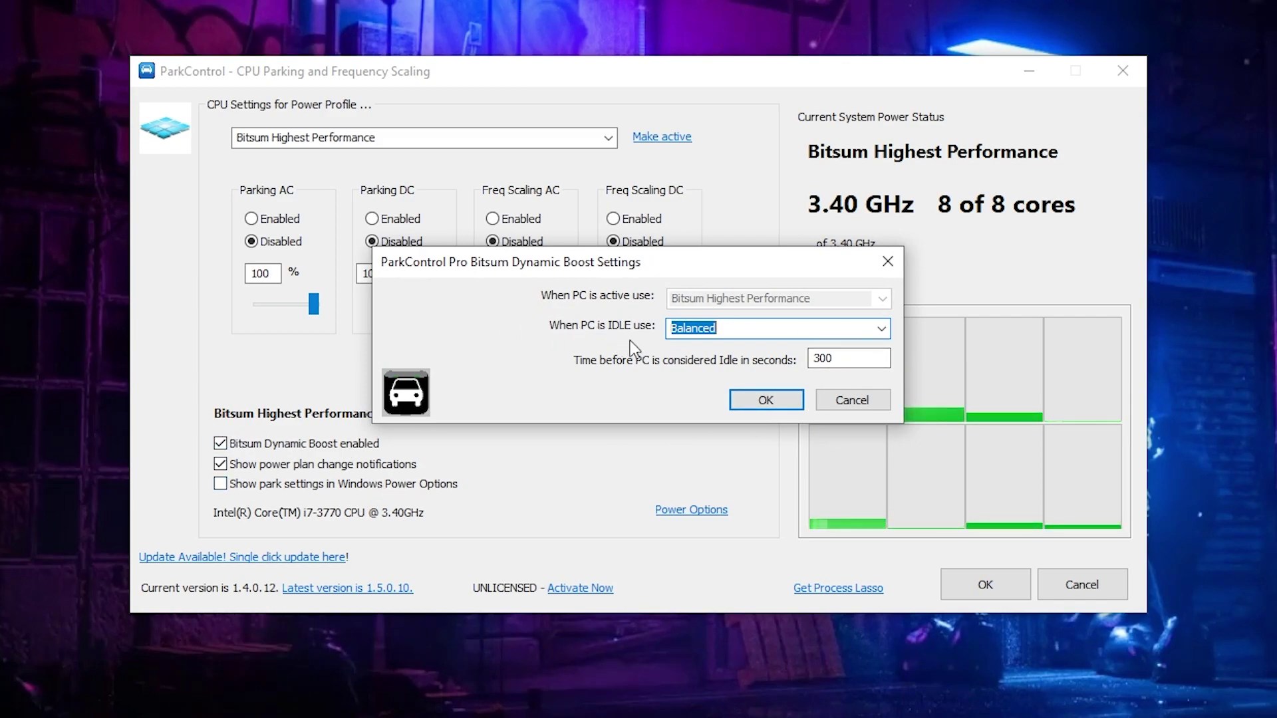
click(881, 328)
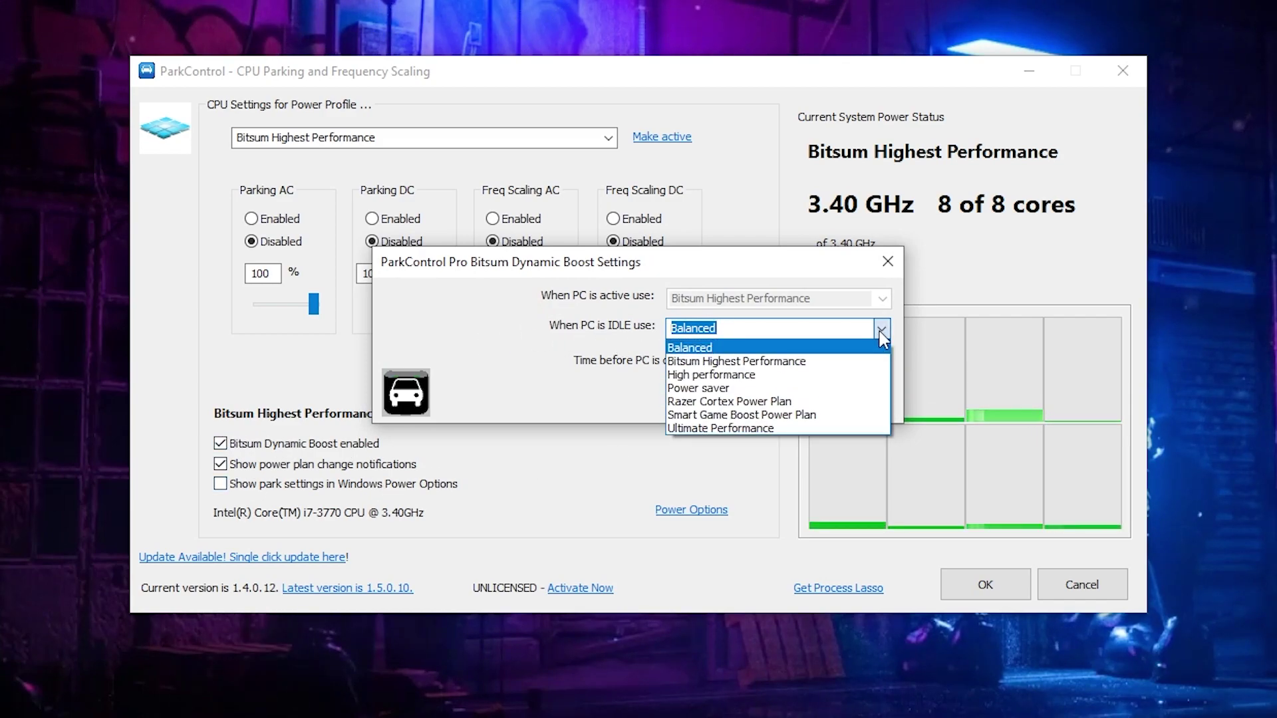
click(718, 361)
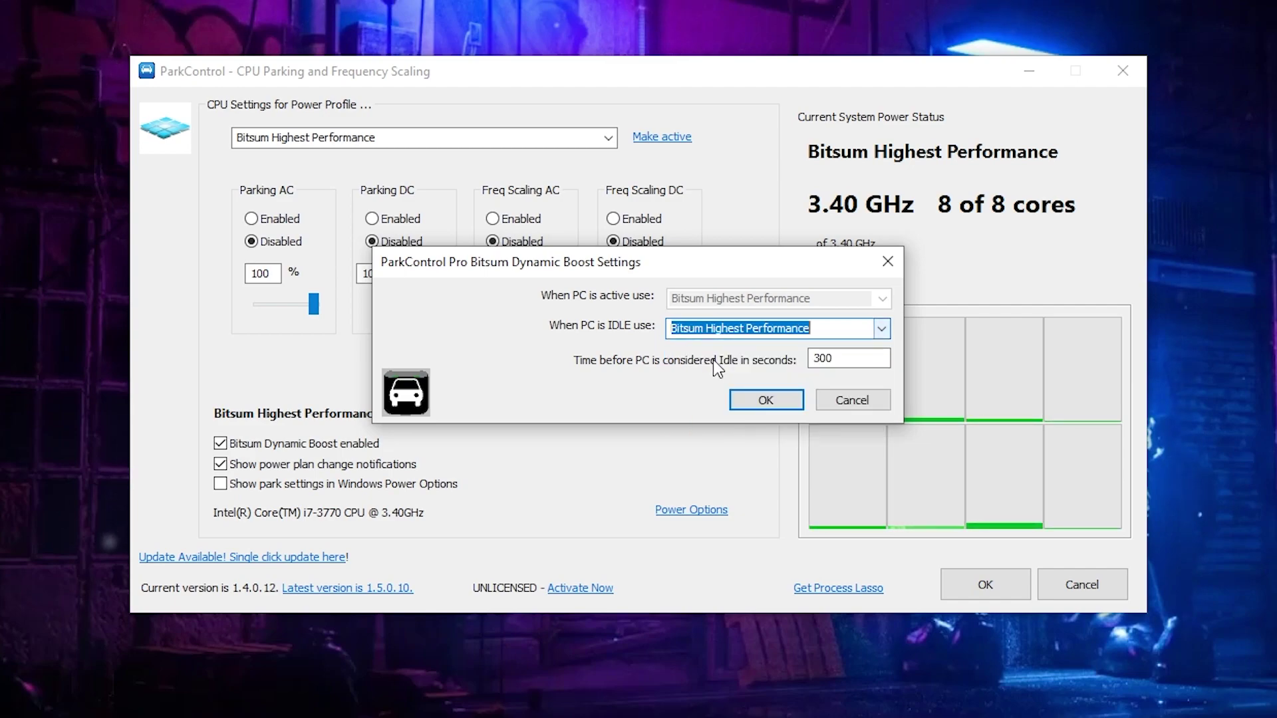
click(753, 402)
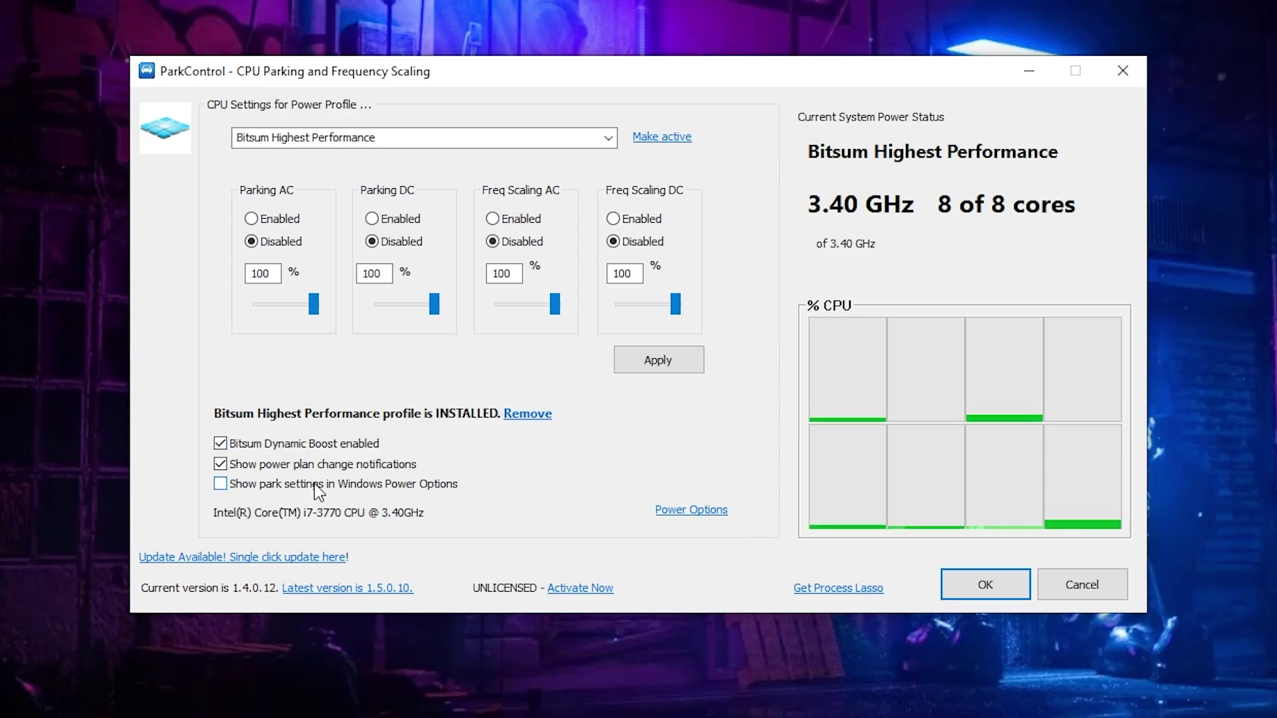
click(220, 485)
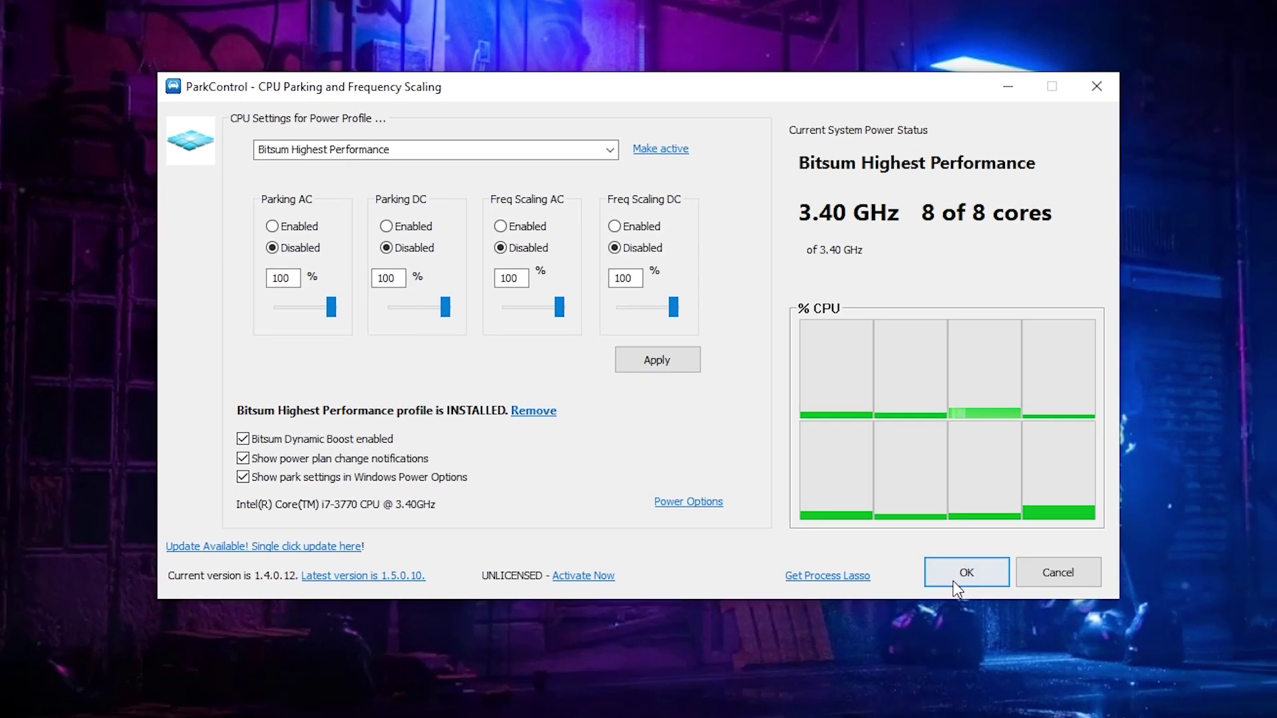
click(961, 579)
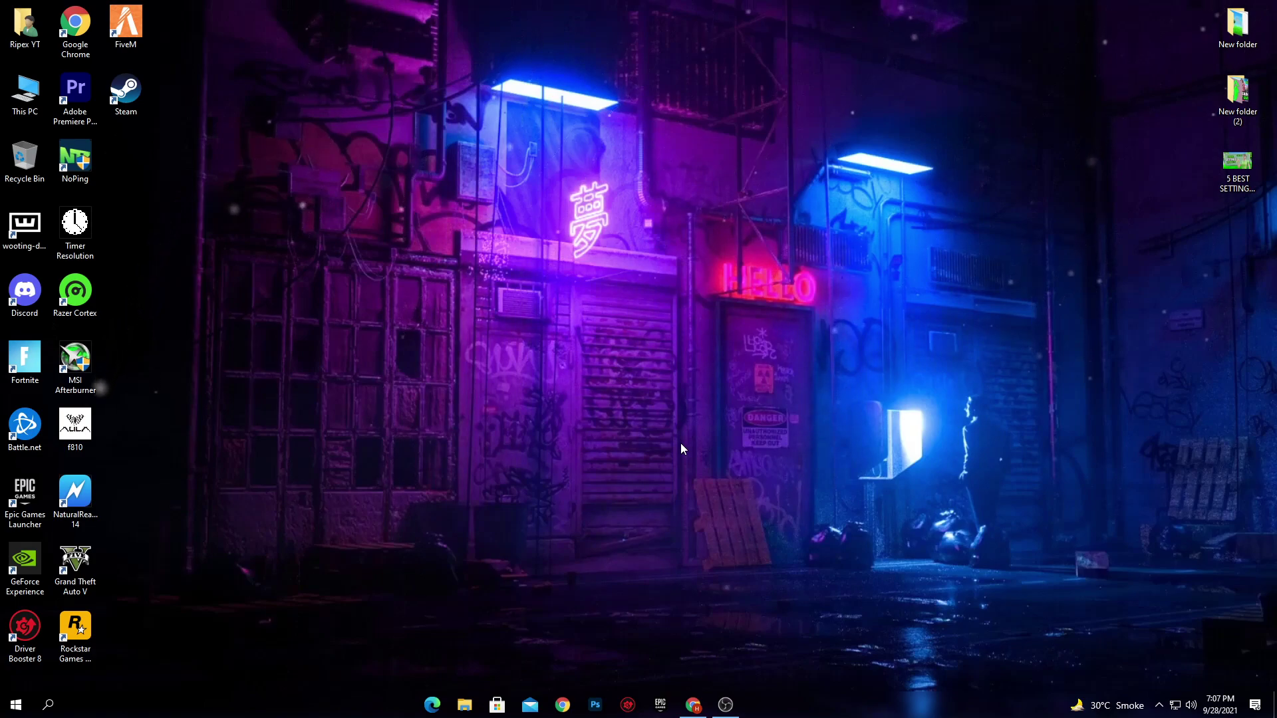
Open Graphics settings from the Windows display settings and choose Desktop app as the app type for the performance preference.
right_click(548, 285)
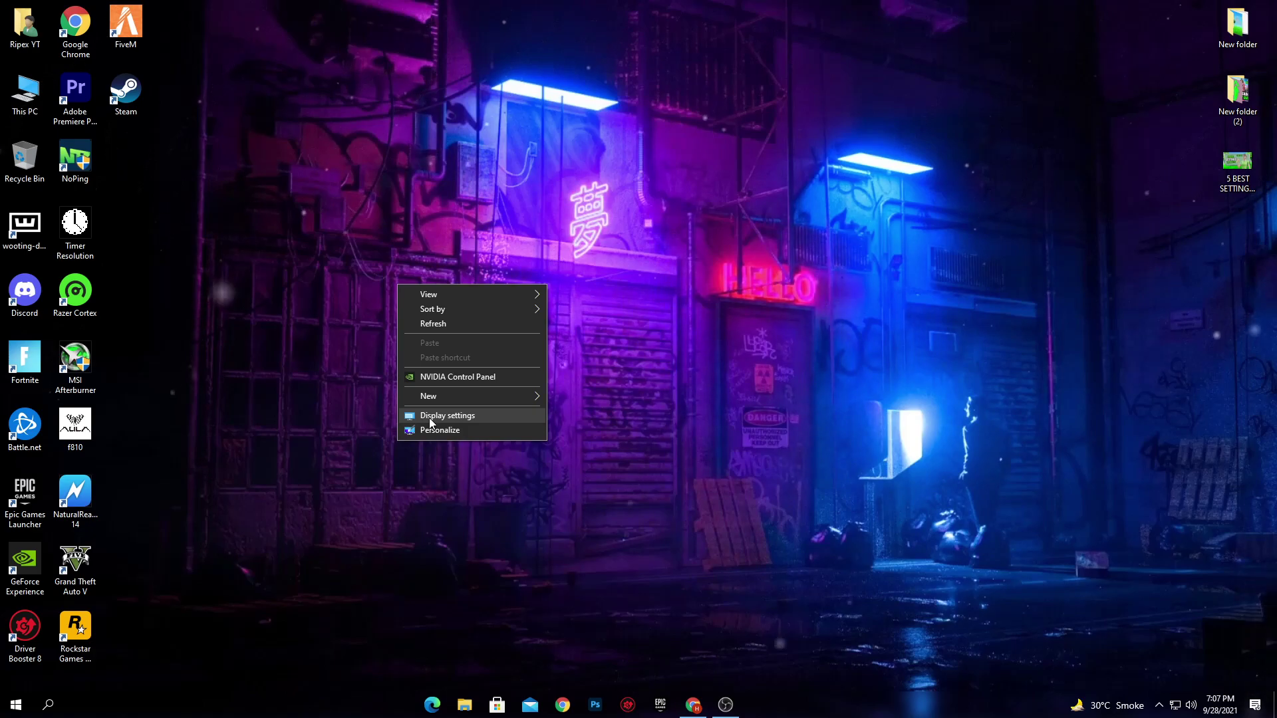
click(428, 418)
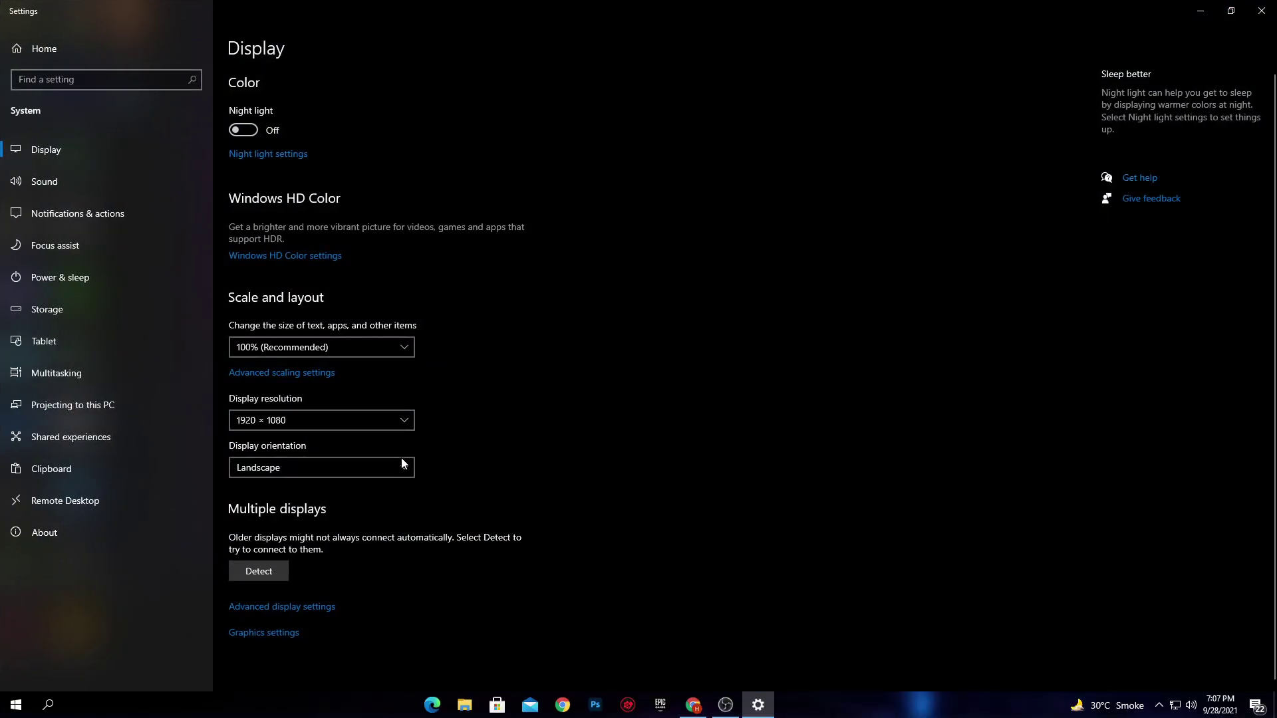
click(266, 633)
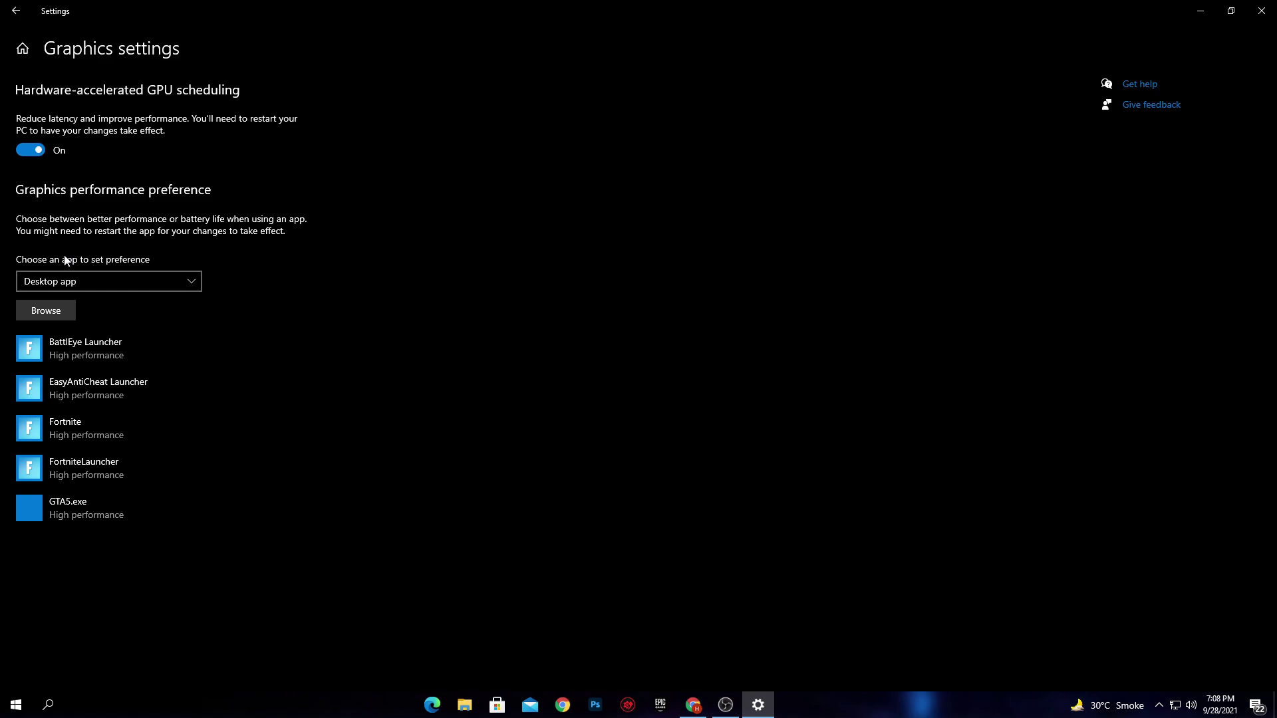
click(73, 281)
click(22, 282)
Try to add FortniteClient-Win64-Shipping from Fortnite's FortniteGame\Binaries\Win64 folder under C:\Program Files\Epic Games to the graphics preference list.
click(44, 314)
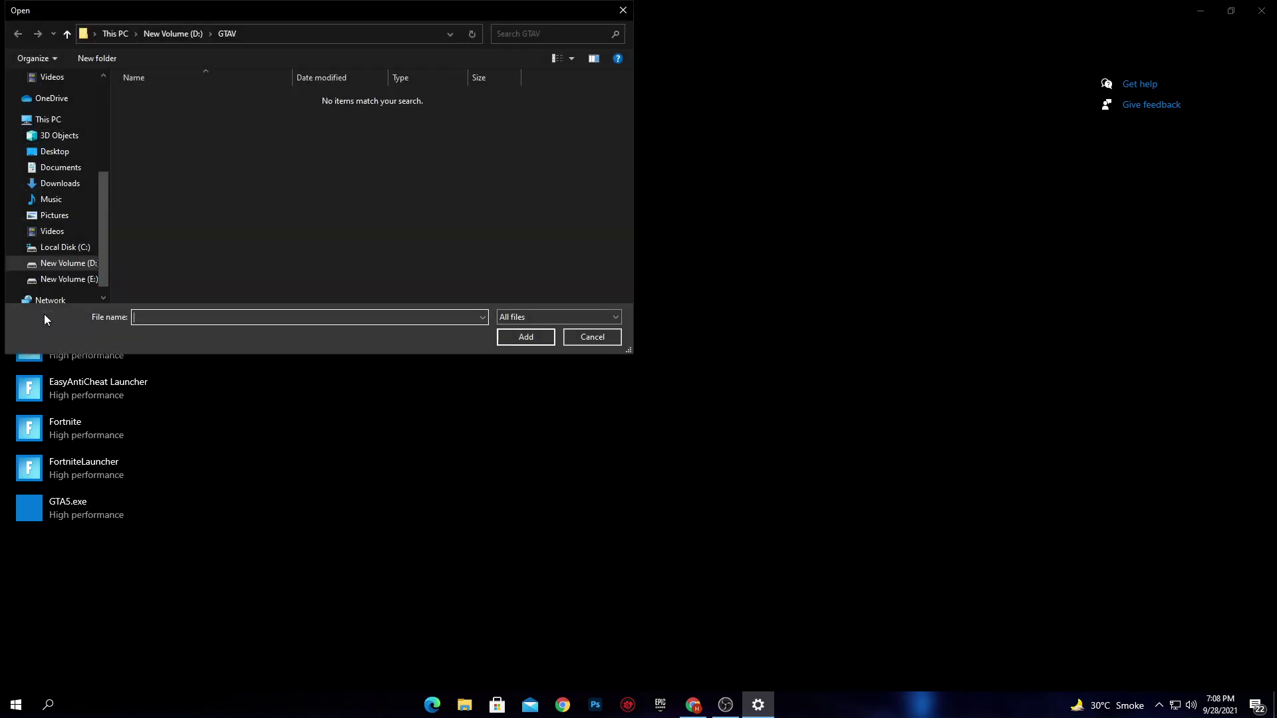
click(62, 264)
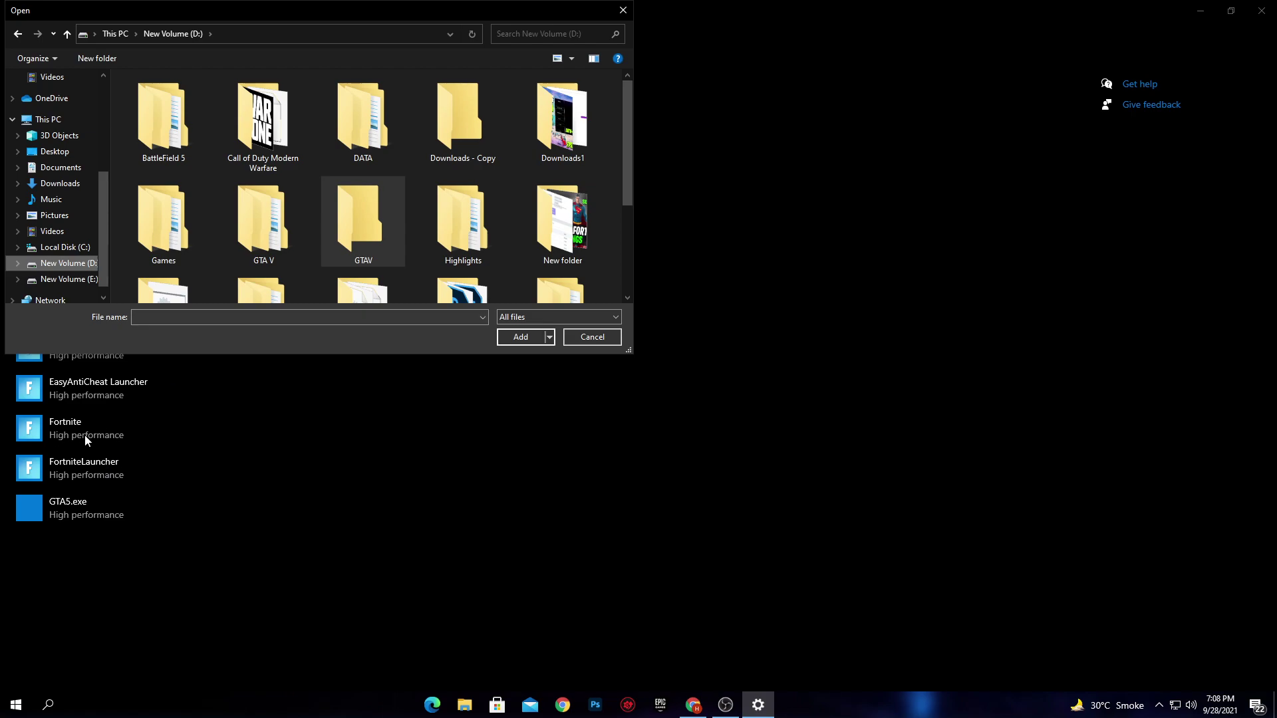
click(51, 252)
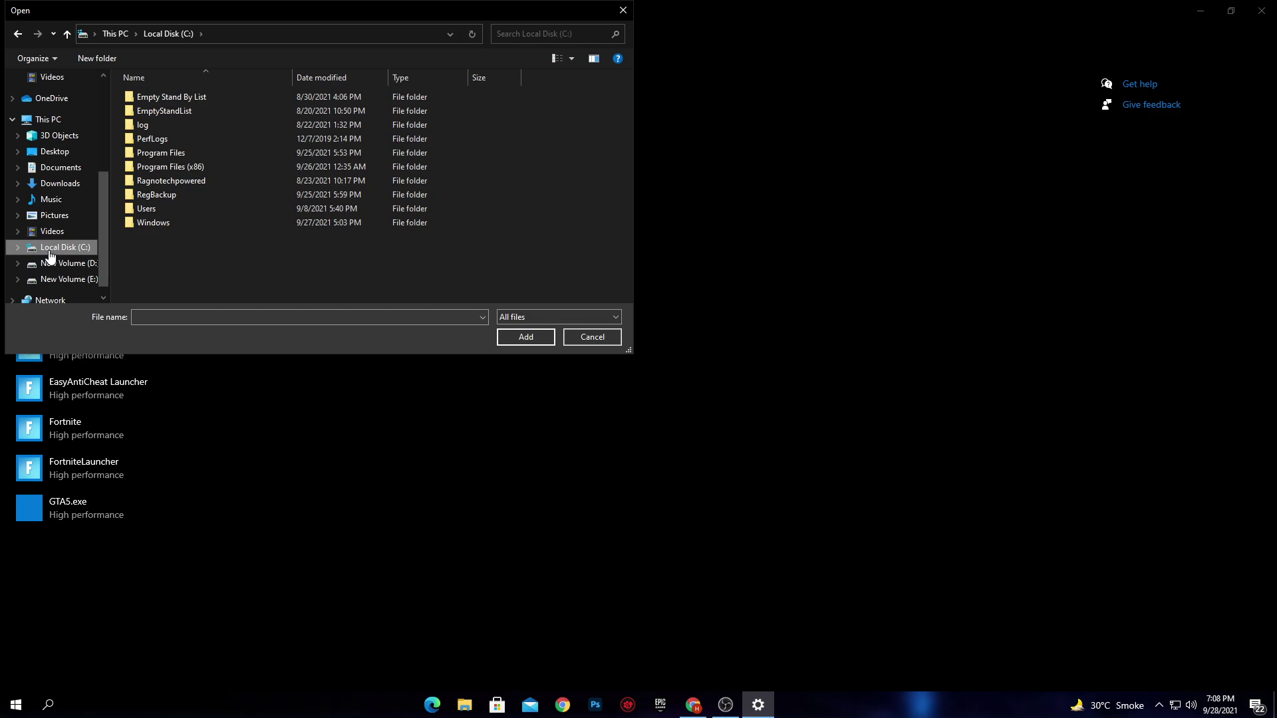
double_click(161, 154)
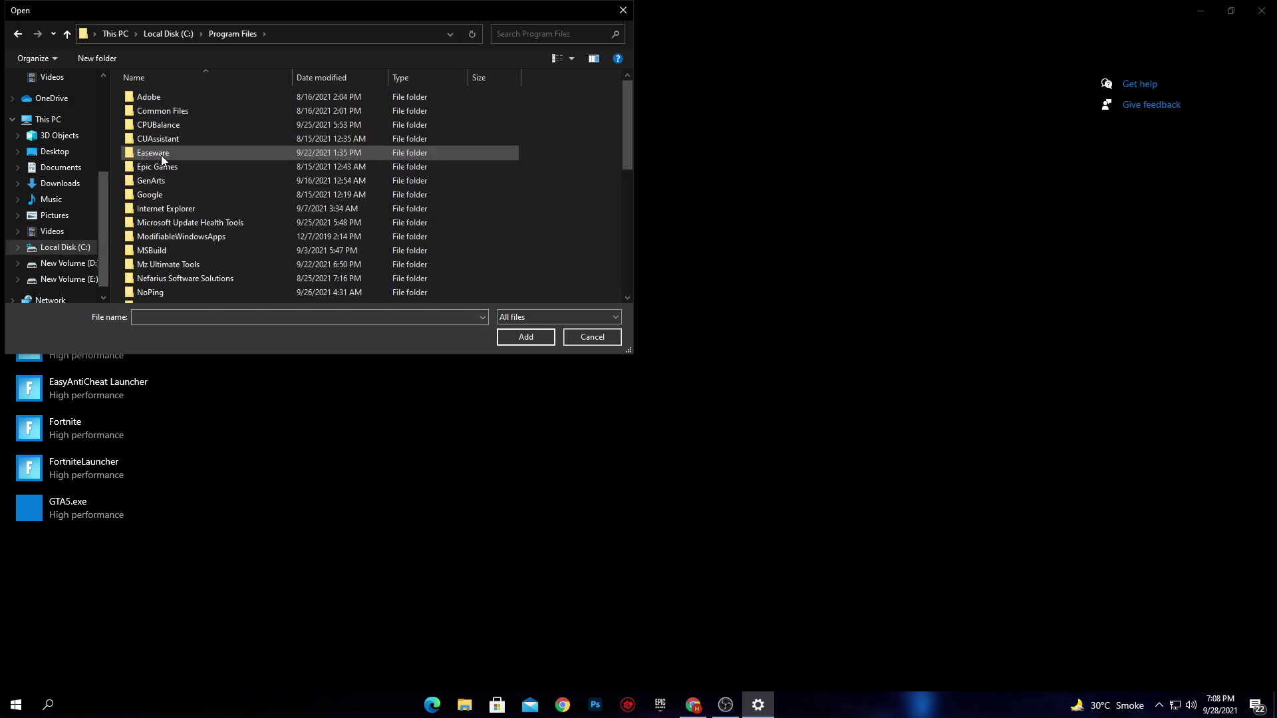
double_click(157, 166)
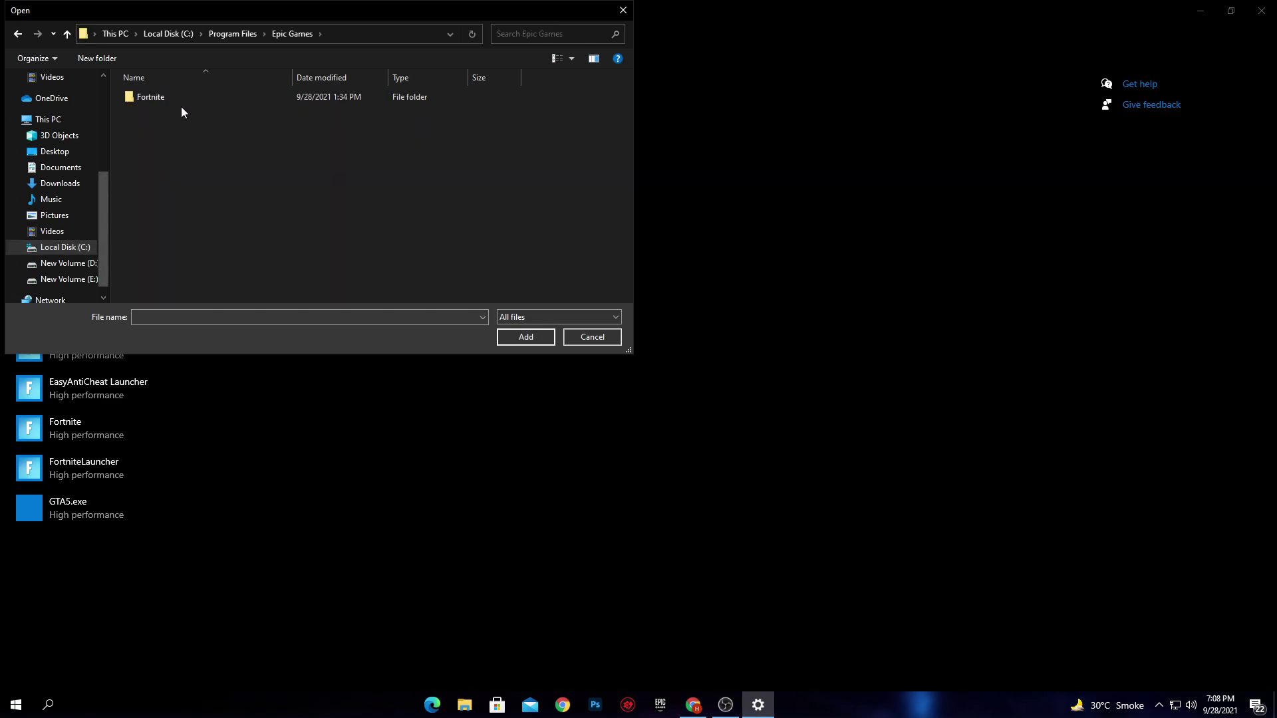
double_click(174, 97)
double_click(156, 121)
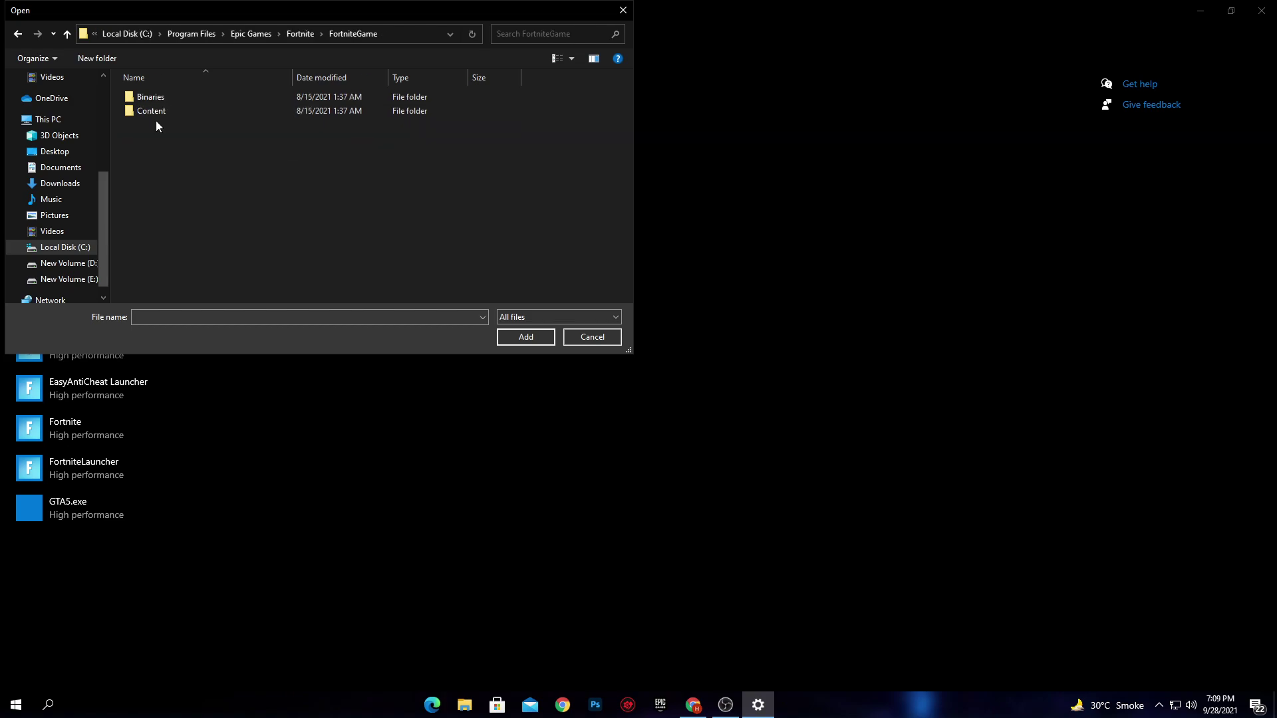
double_click(160, 97)
double_click(153, 110)
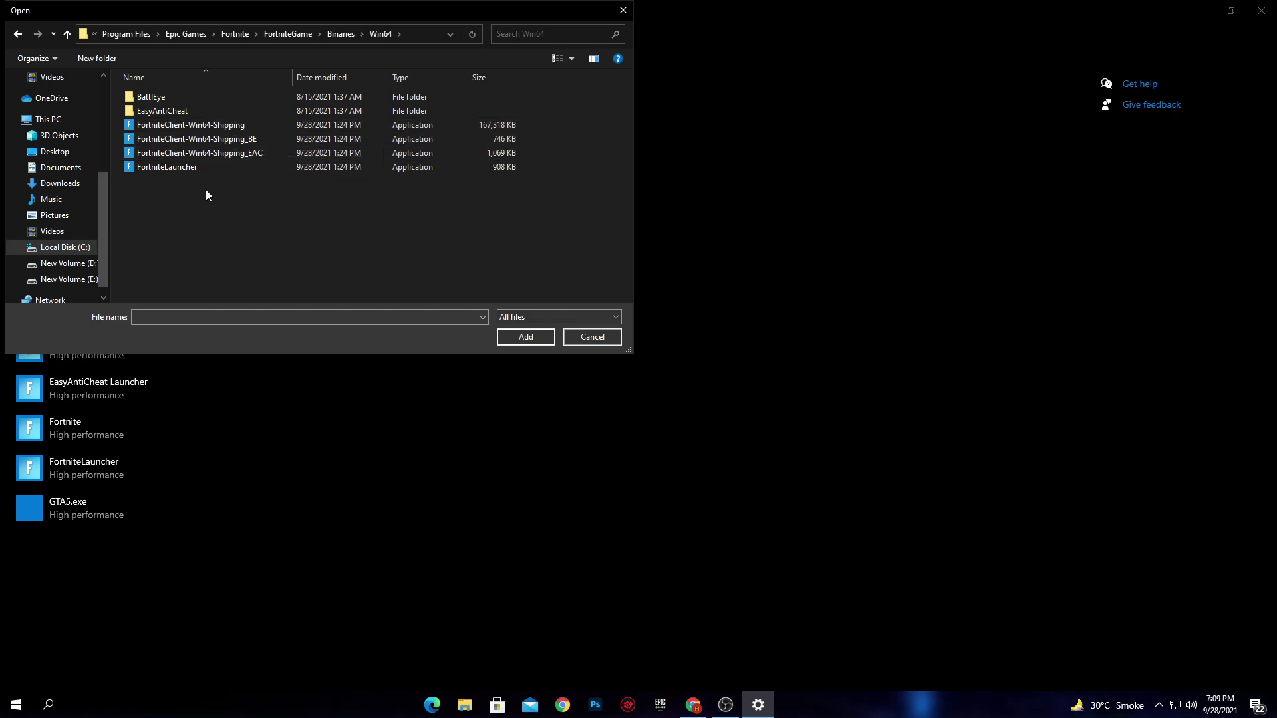
click(185, 125)
click(526, 337)
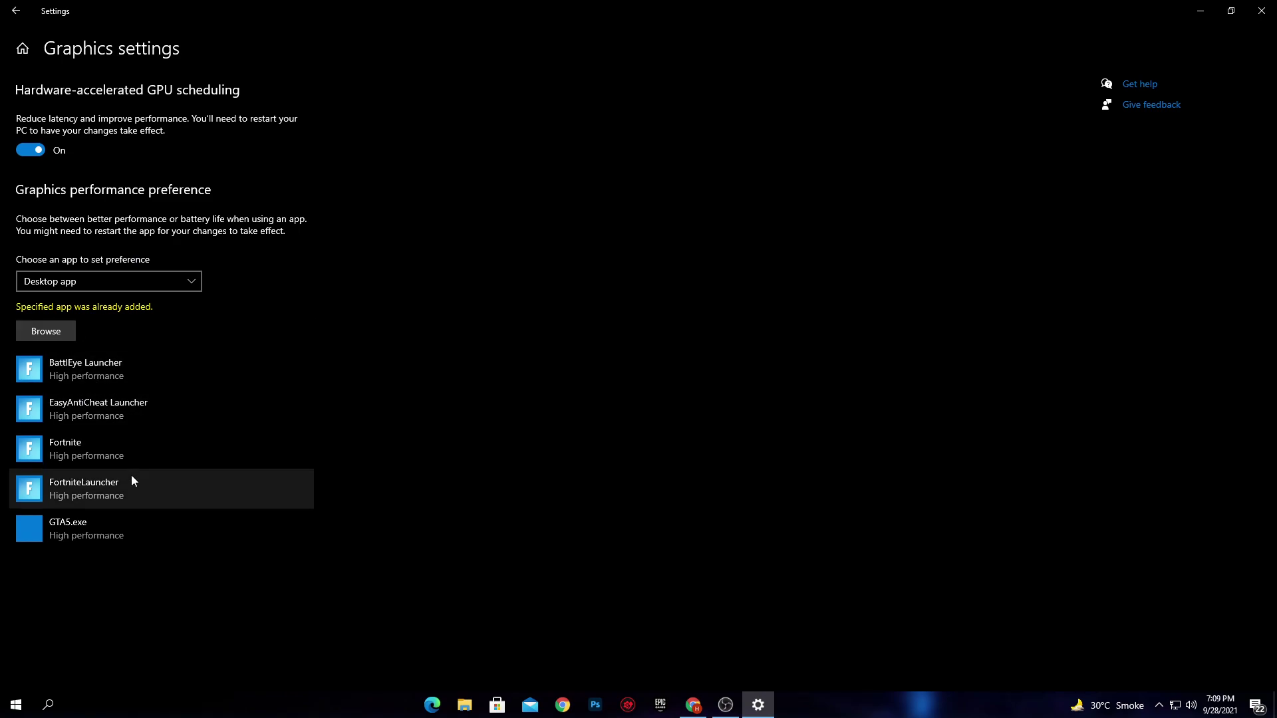
Open the graphics preference options of BattlEye Launcher and save it with High performance.
click(100, 378)
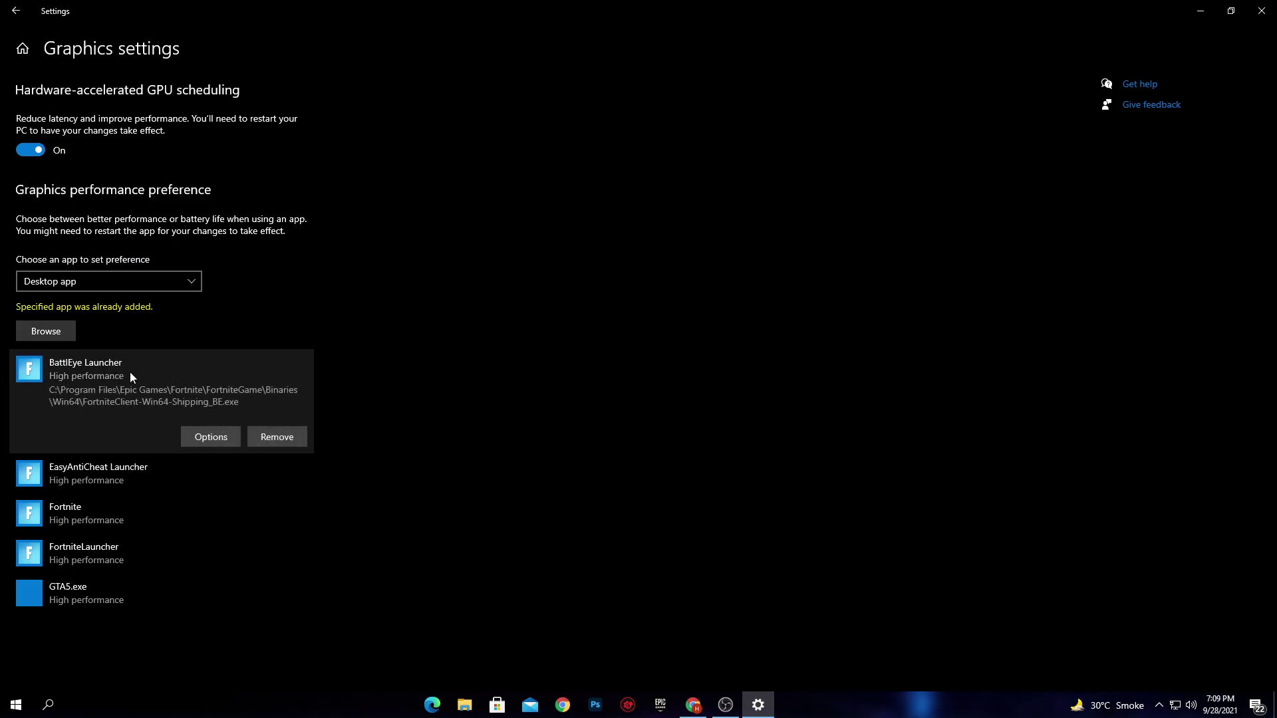
click(205, 430)
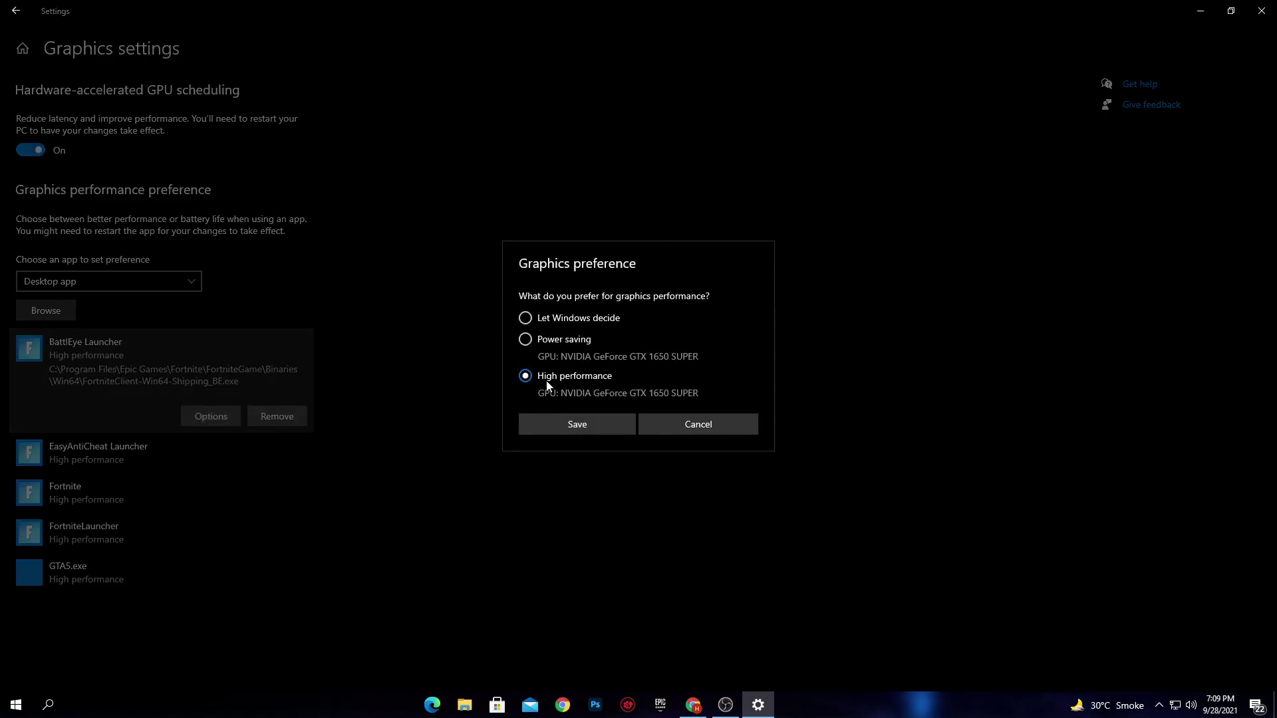
click(585, 429)
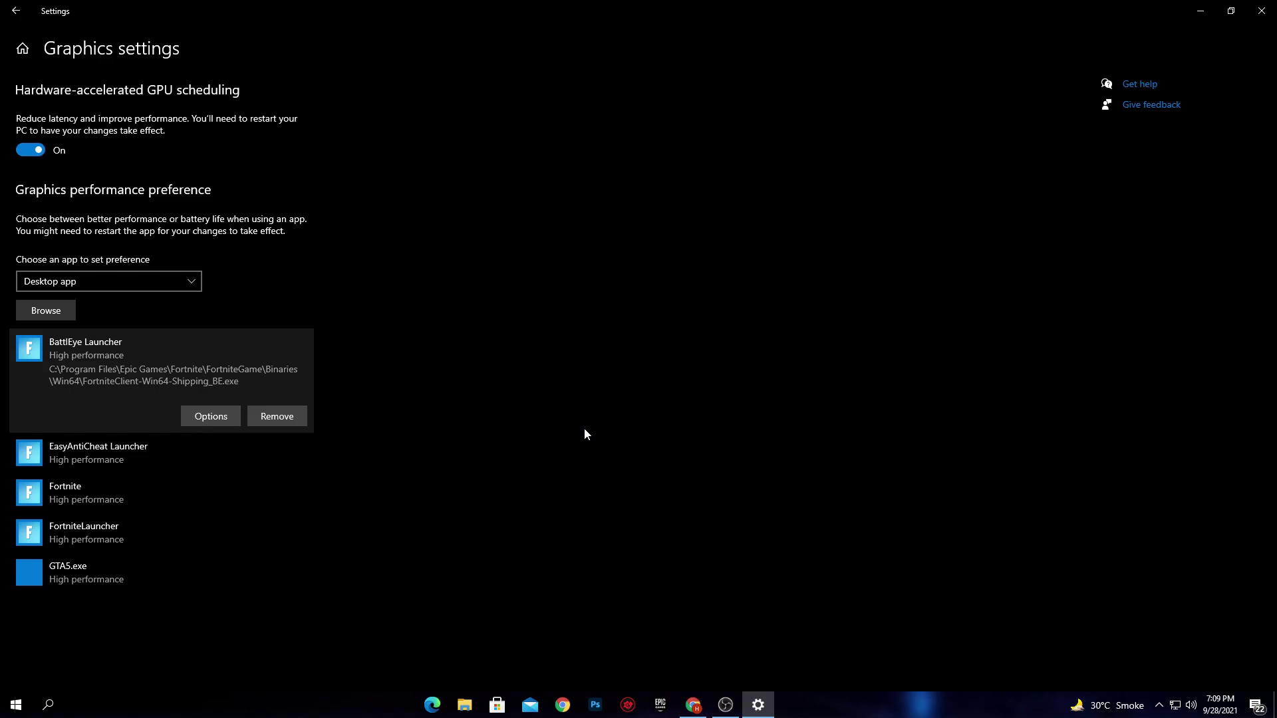
Add Modern Warfare Launcher from the Call of Duty Modern Warfare folder on drive D: to the graphics preference list.
click(50, 308)
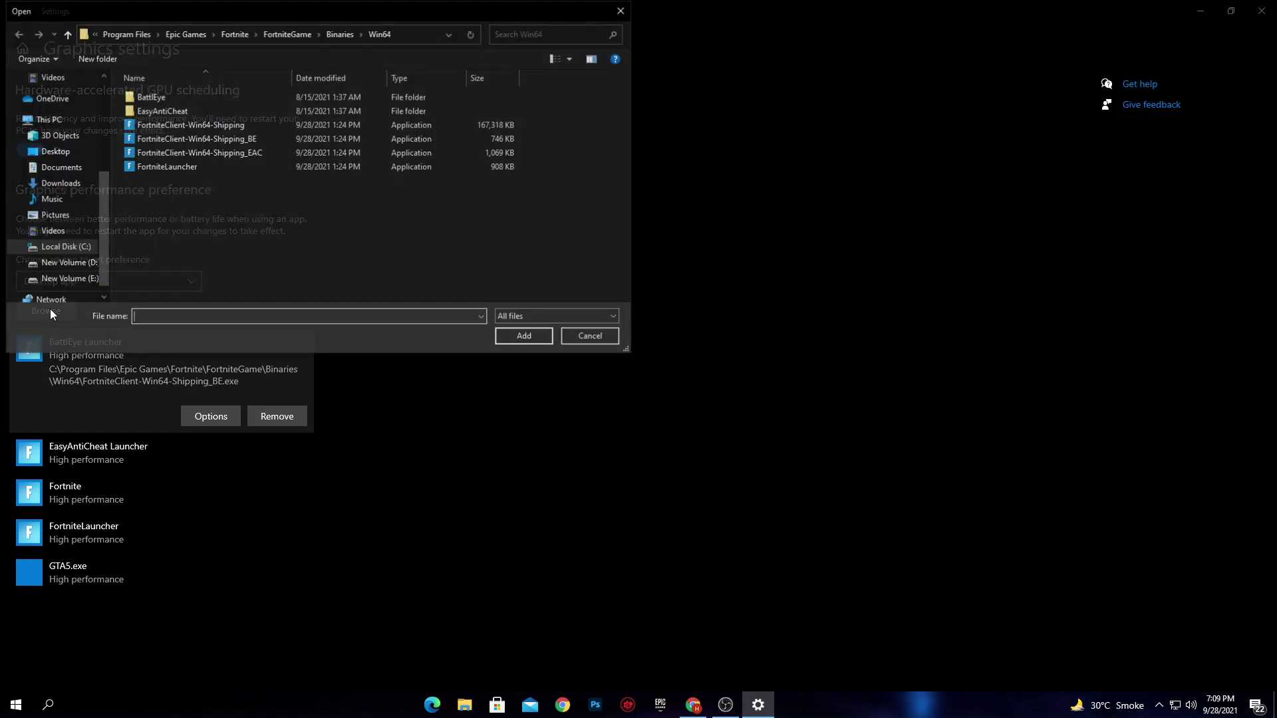
click(53, 264)
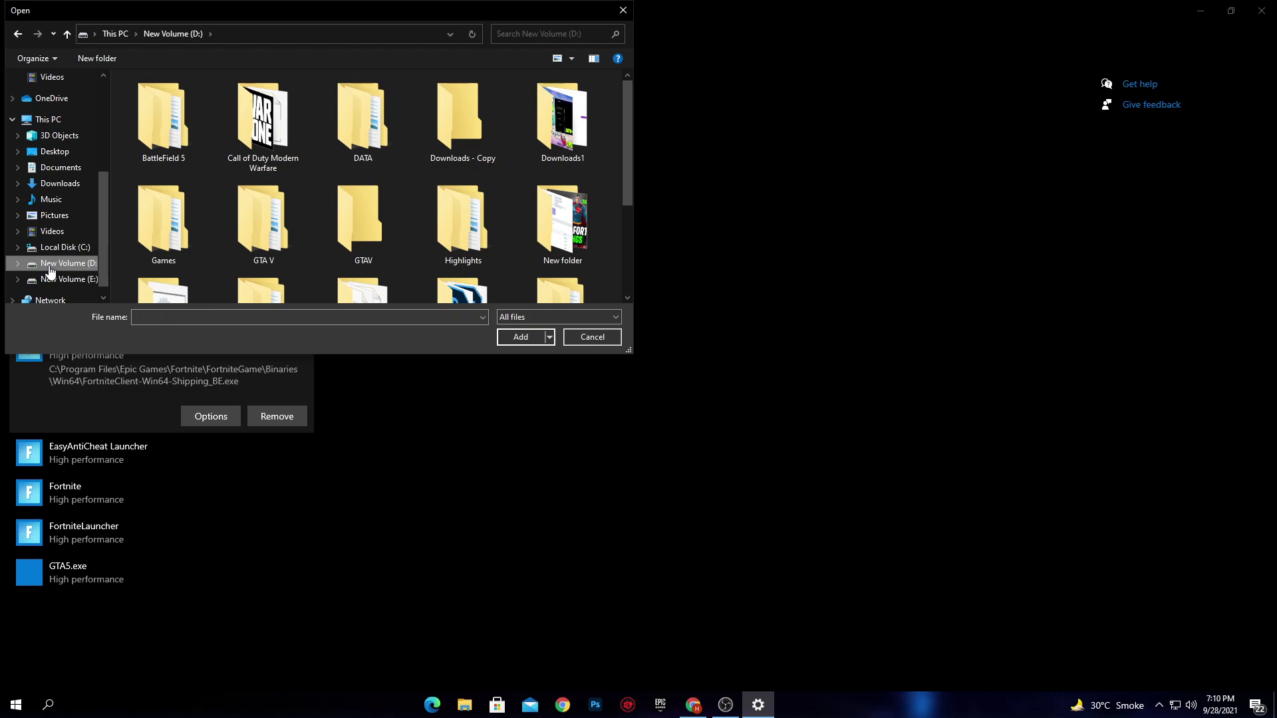
double_click(249, 147)
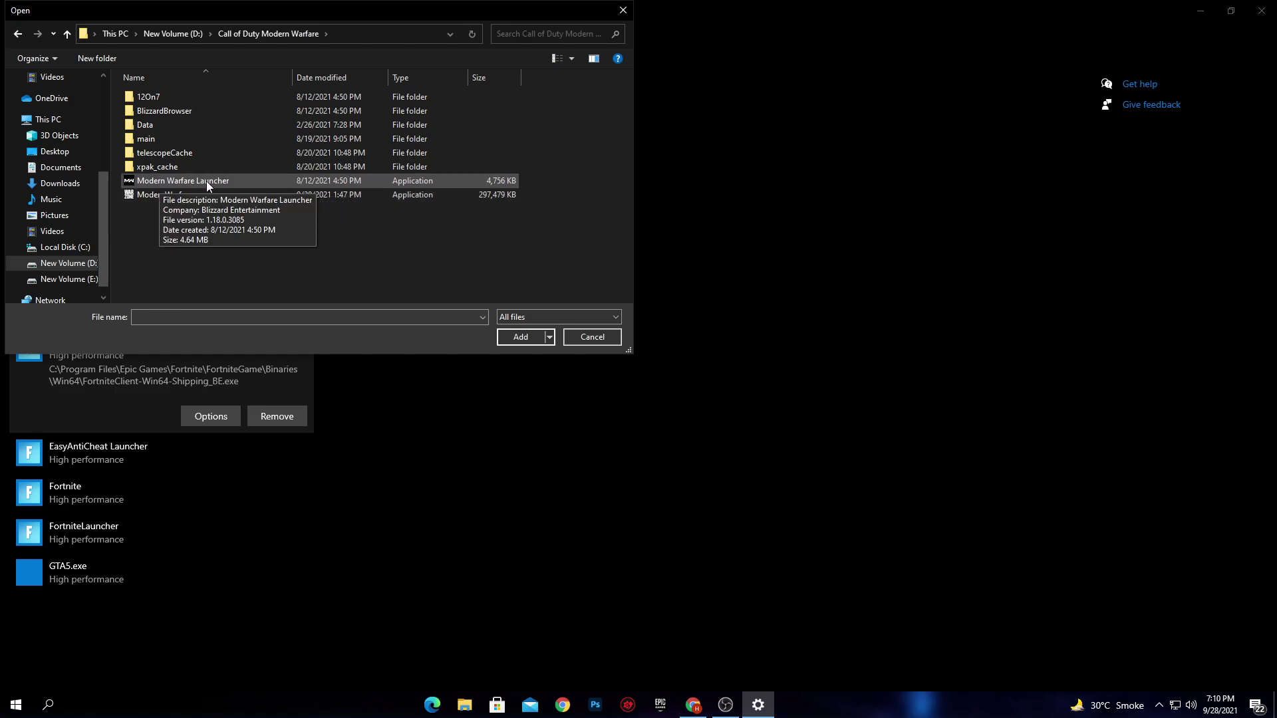
click(206, 180)
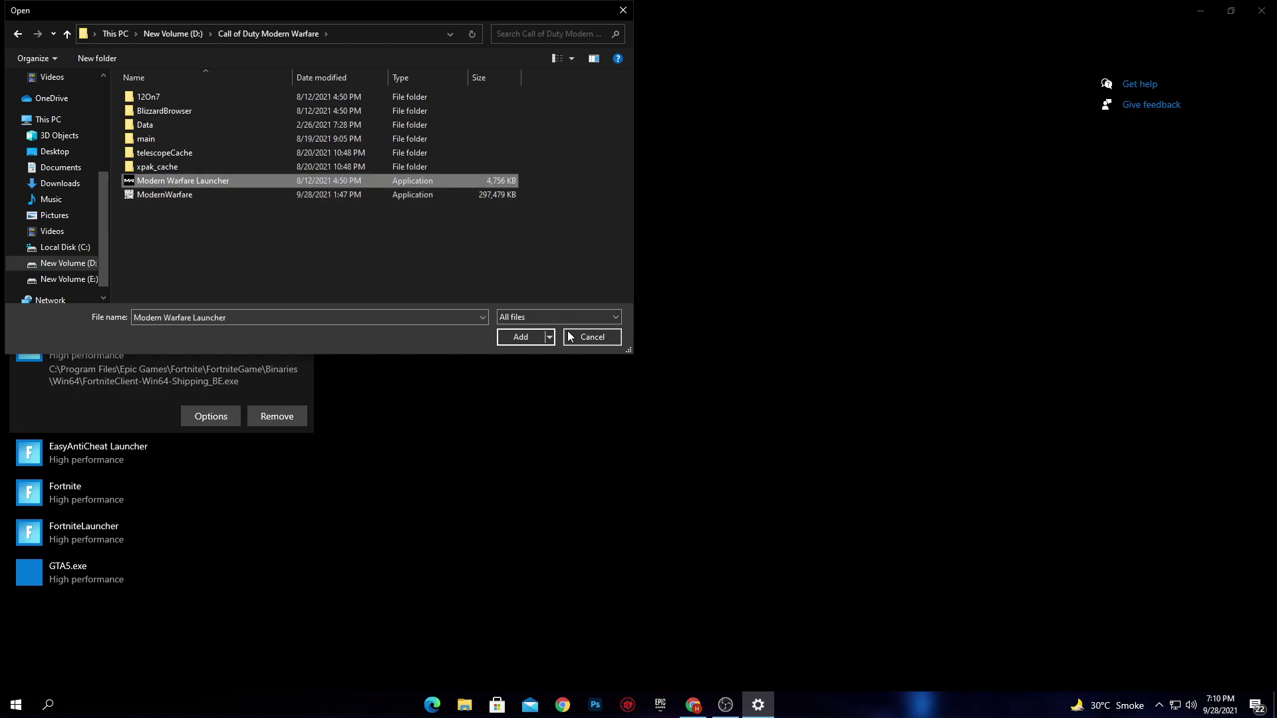
click(510, 335)
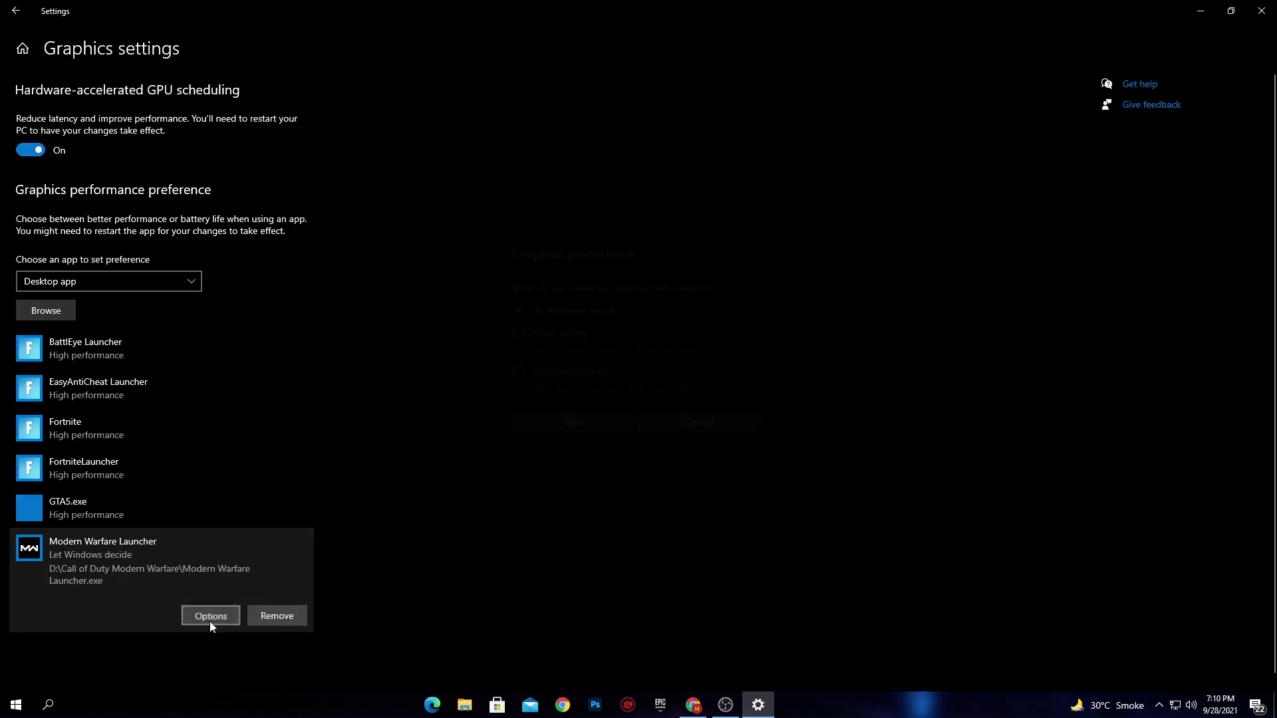
Set the graphics preference of Modern Warfare Launcher to High performance, save it, and close Settings.
click(209, 621)
click(525, 377)
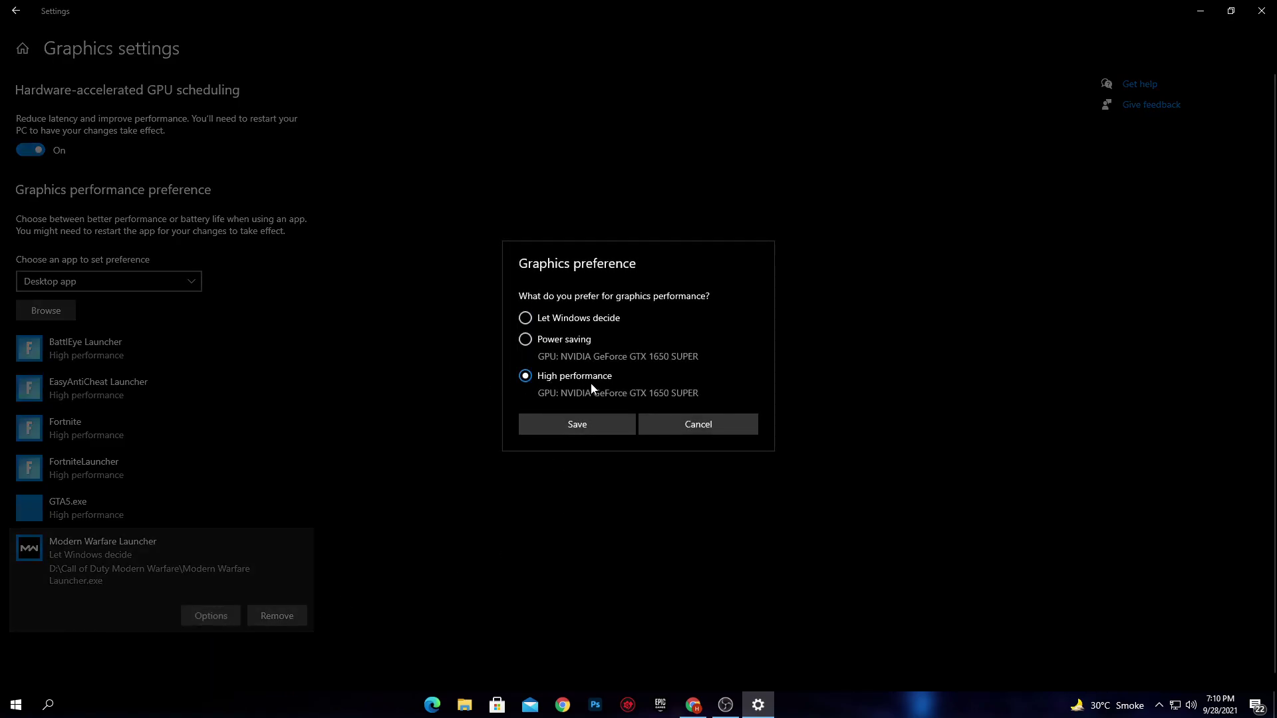
click(566, 430)
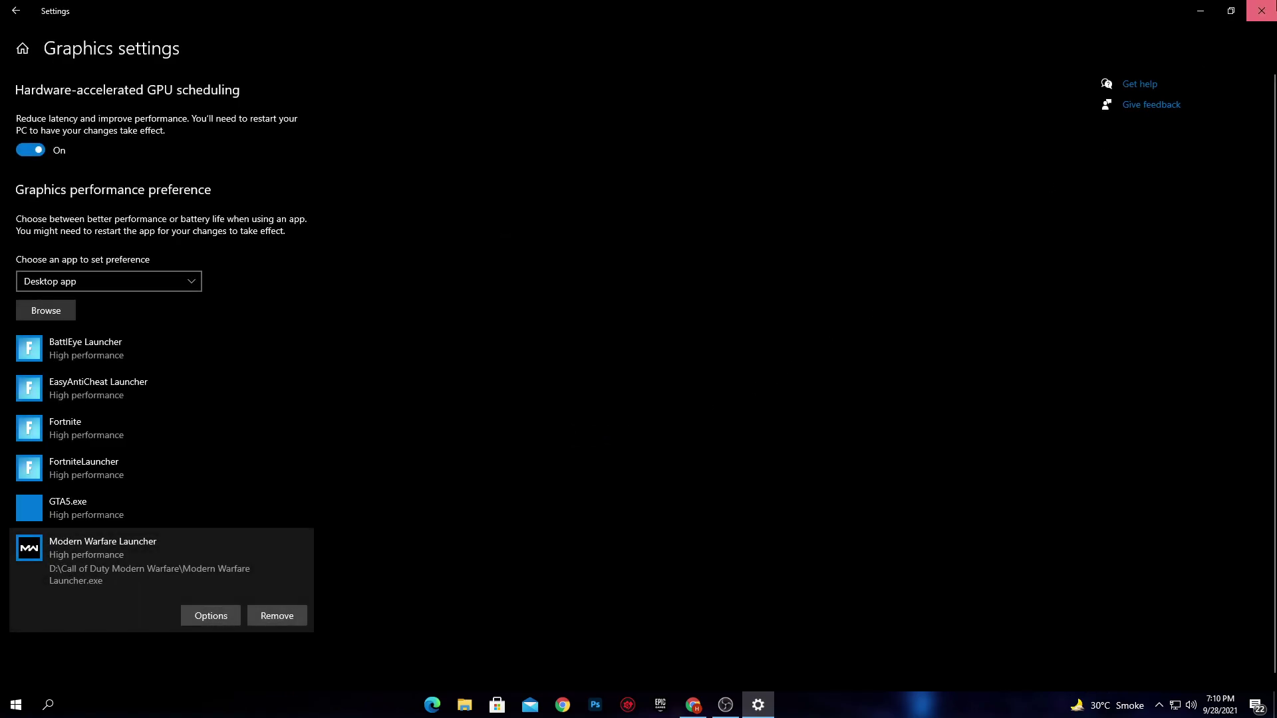
click(1262, 11)
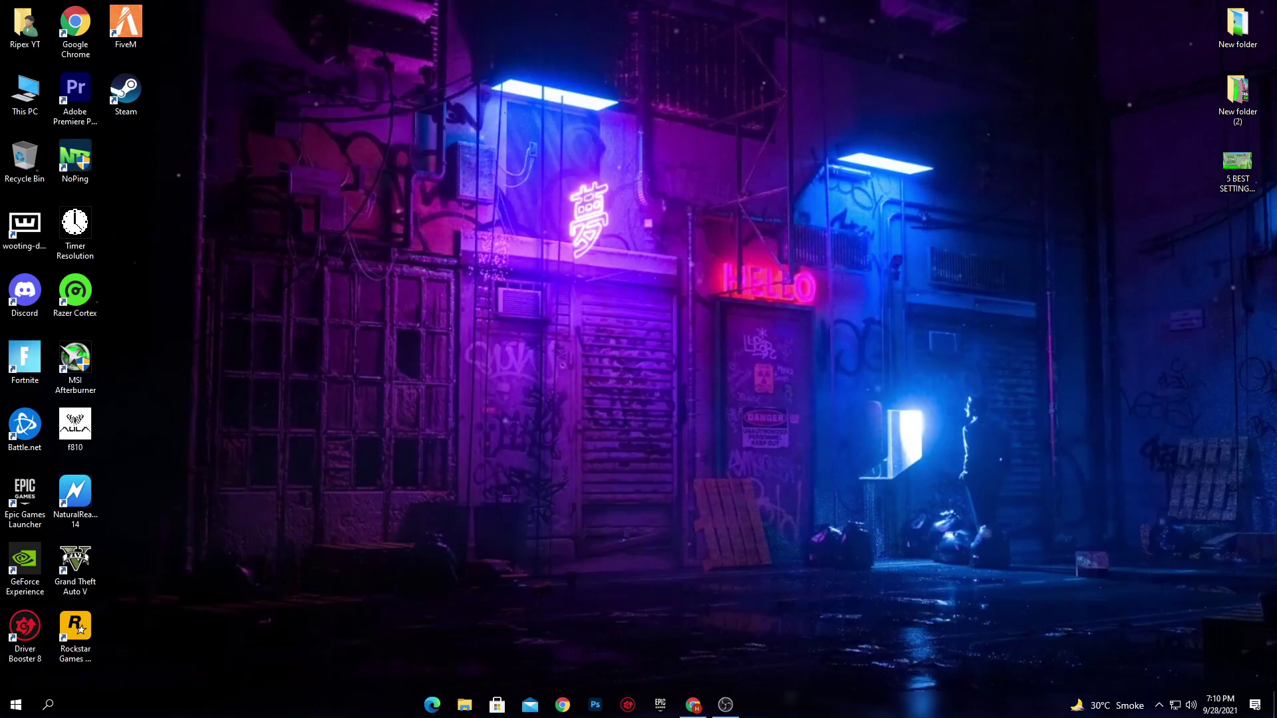